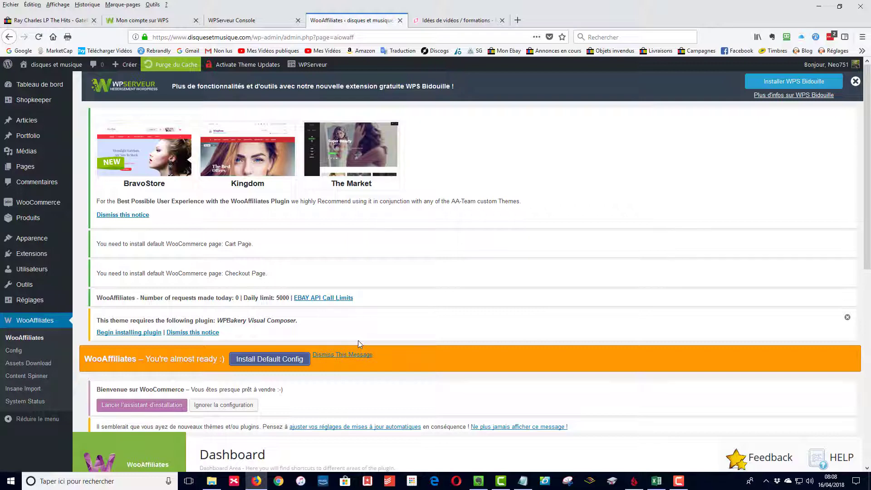
Open the WooAffiliates plugin dashboard and select the item purchase code field in its unlock form
click(24, 339)
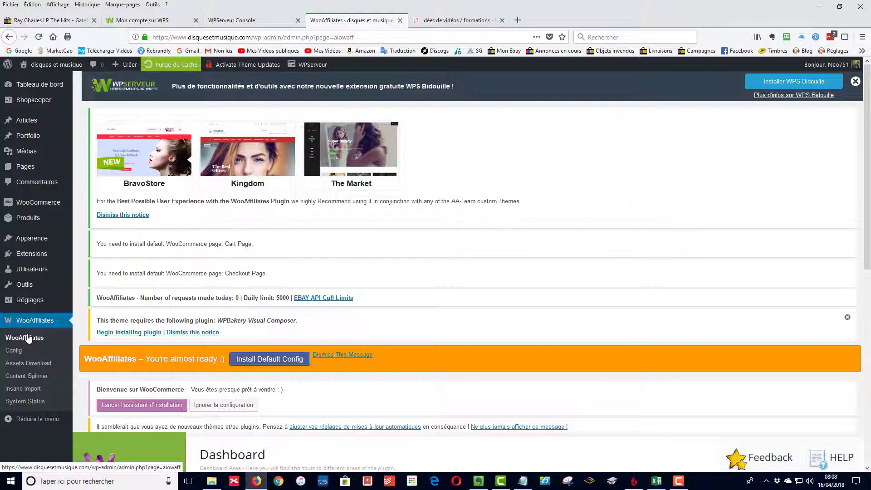
click(27, 339)
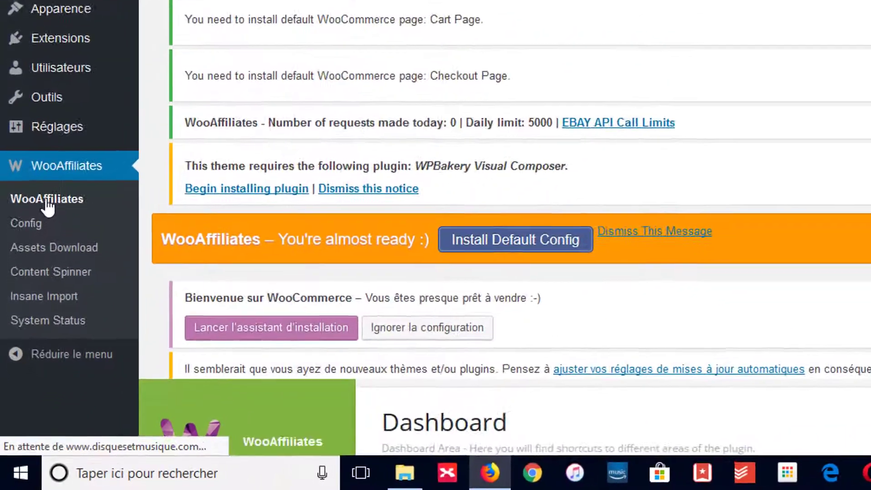
scroll(282, 243, down, 10)
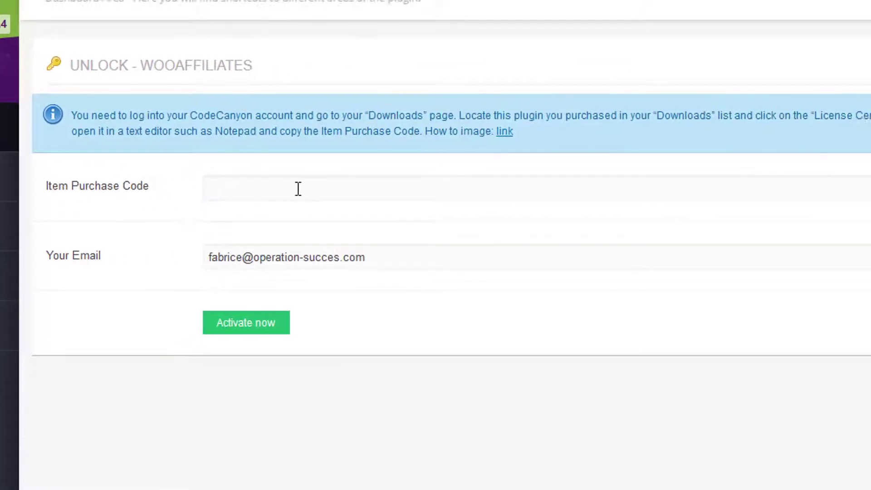
click(298, 188)
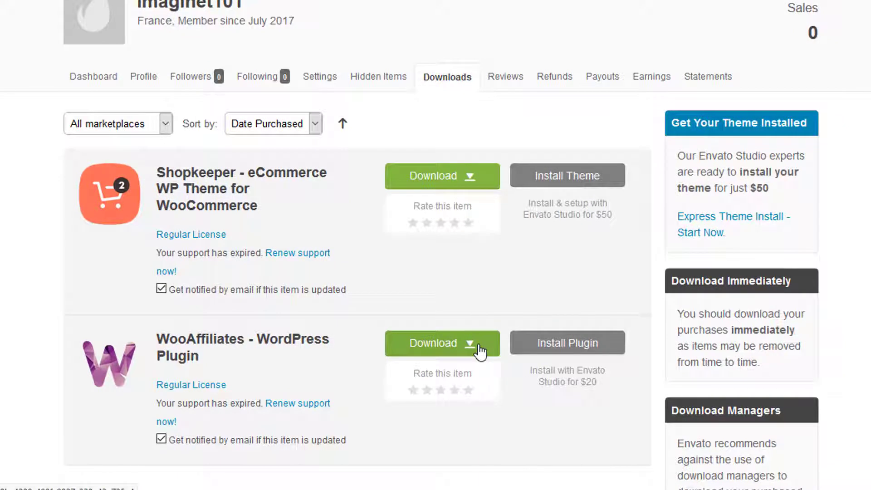
Download the WooAffiliates license certificate and purchase code as a PDF from the ThemeForest downloads and open the file
click(480, 351)
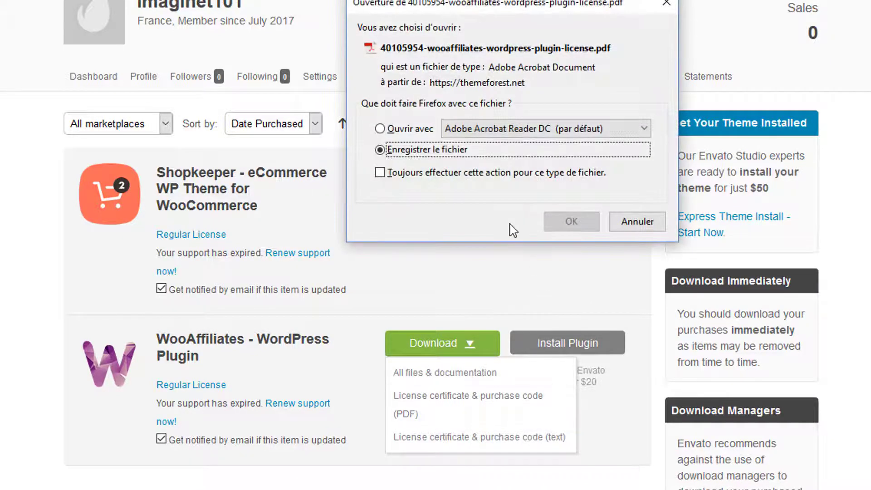
click(571, 221)
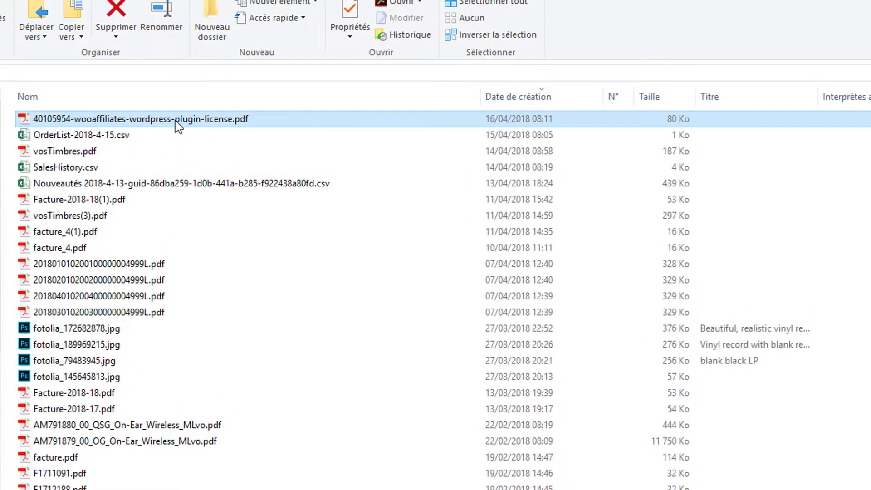
double_click(177, 120)
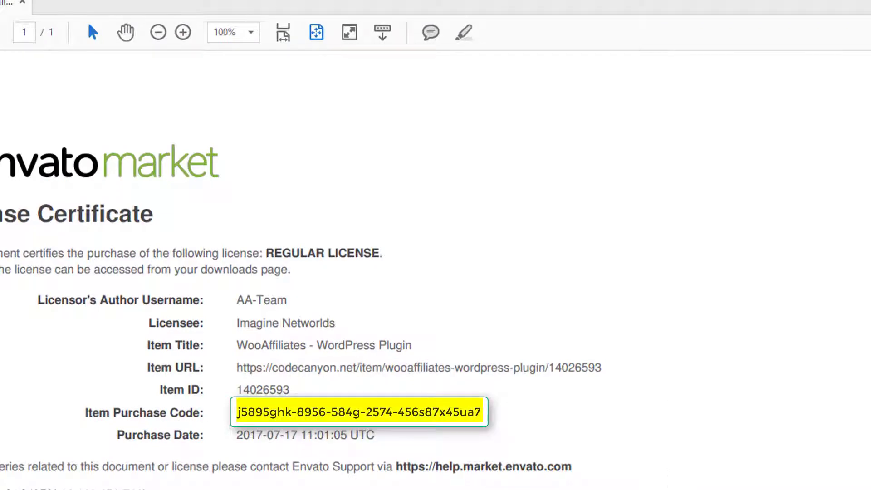
Copy the item purchase code from the license certificate into the WooAffiliates unlock form and activate the plugin
right_click(279, 411)
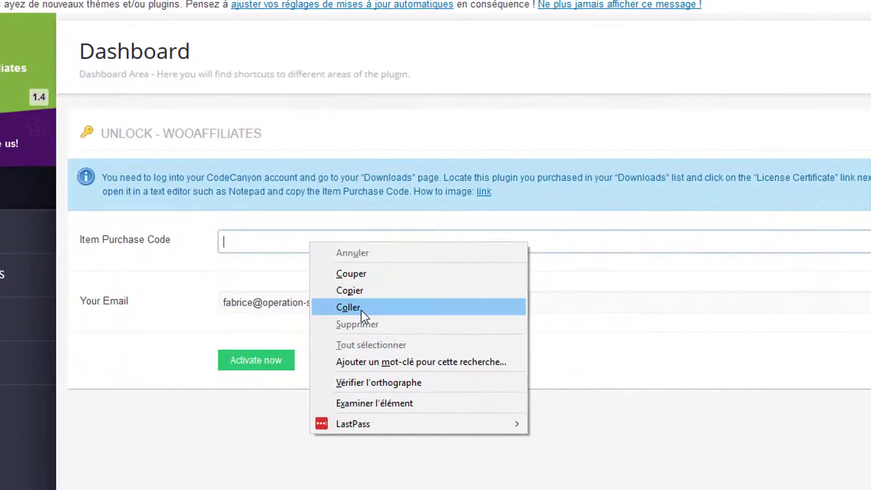
click(362, 309)
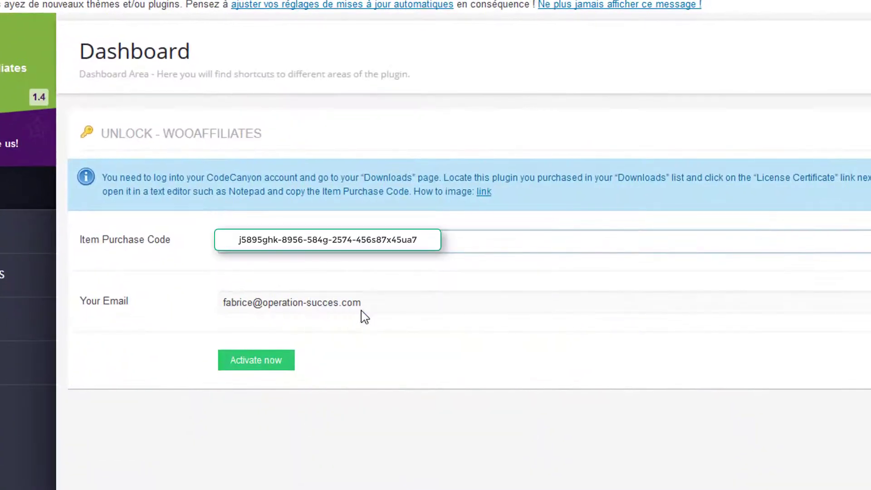
click(285, 361)
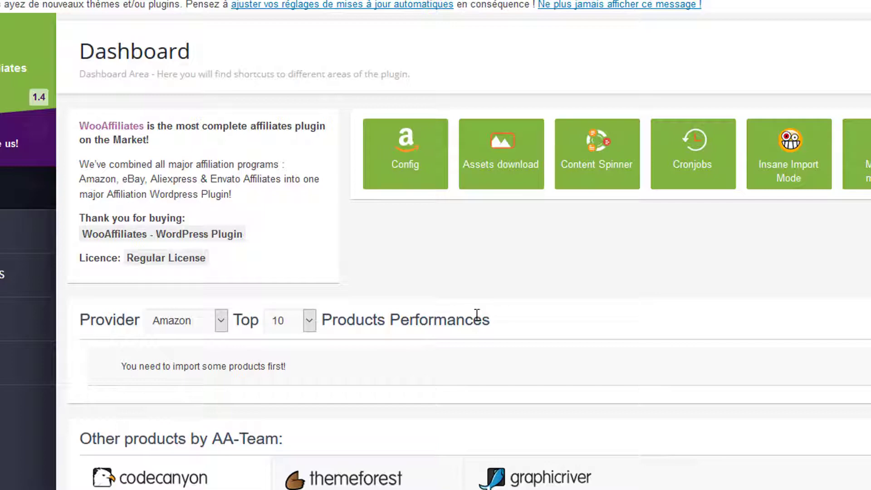
scroll(471, 305, down, 3)
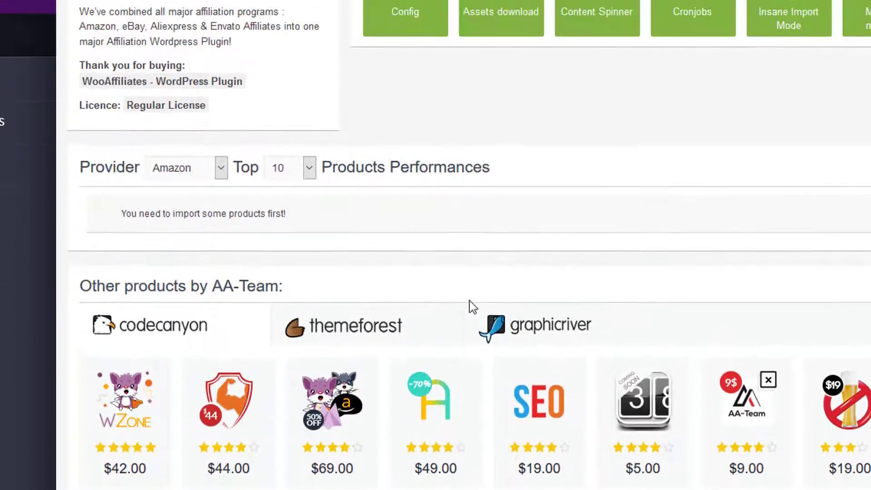
scroll(472, 302, up, 3)
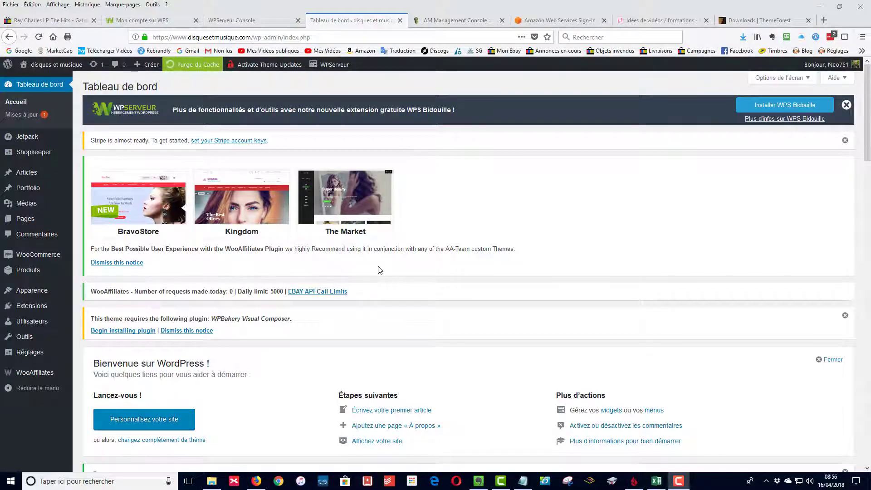
Install the default WooAffiliates configuration settings from the WordPress dashboard notice
scroll(380, 270, down, 5)
scroll(380, 271, down, 1)
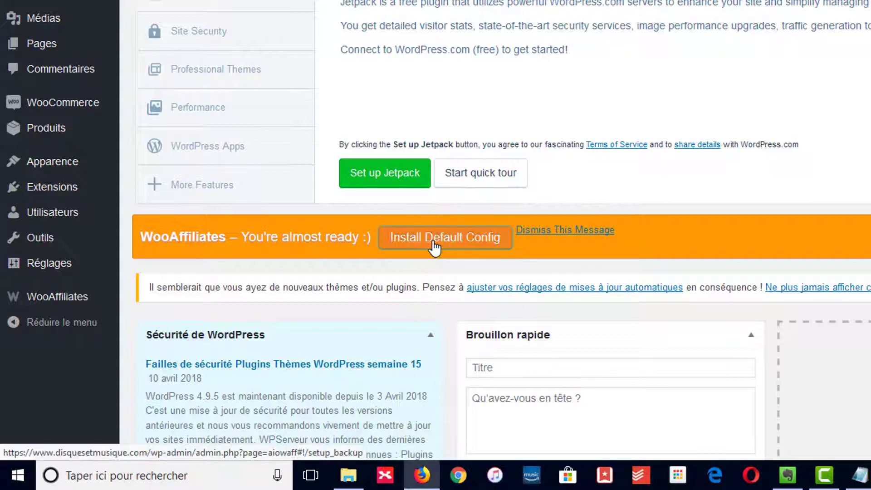
click(434, 248)
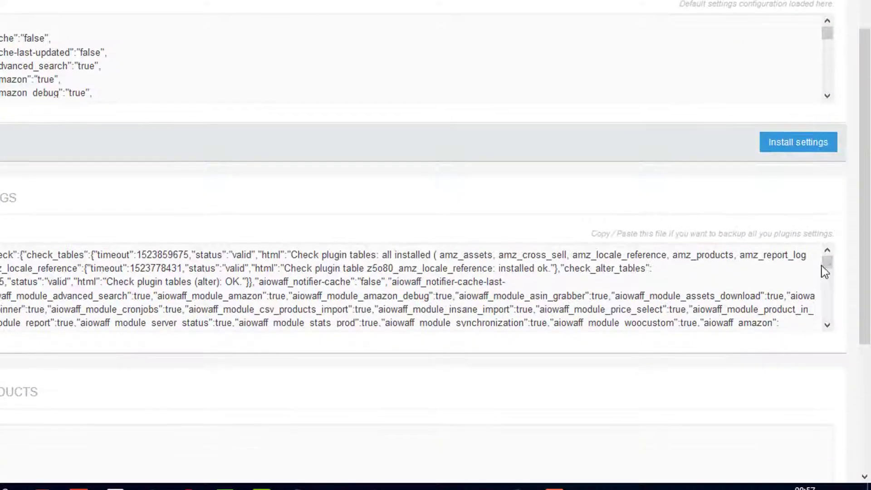
click(805, 148)
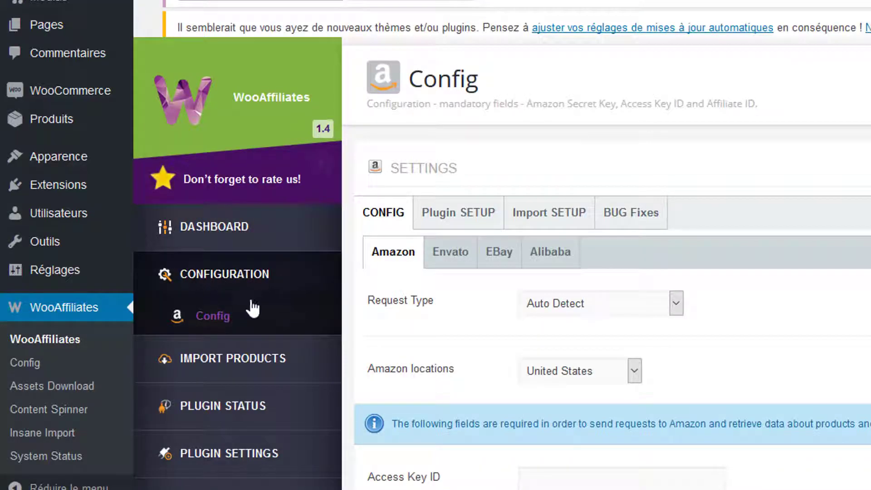
Open the WooAffiliates Amazon configuration and set the Amazon location to France
click(210, 320)
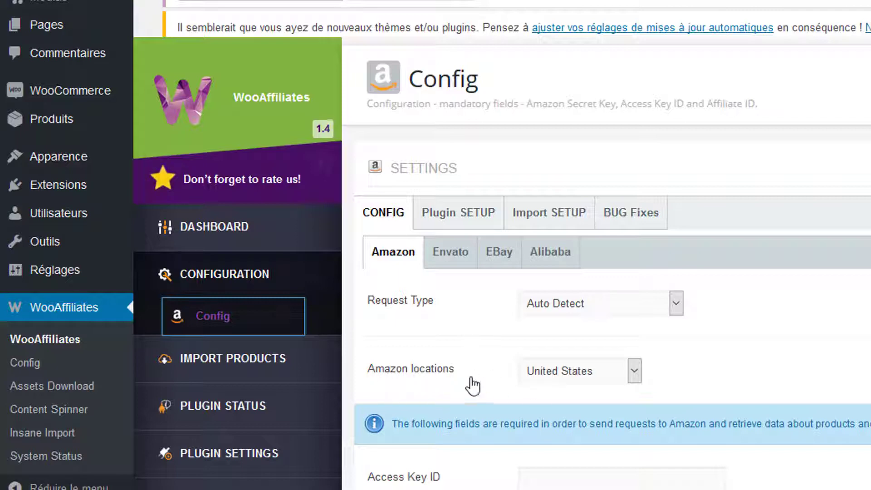
click(635, 373)
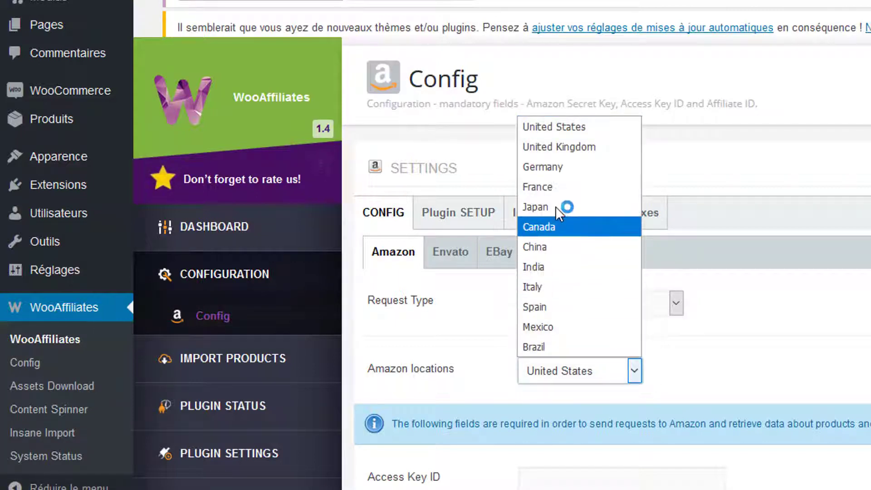
click(556, 192)
Copy the partner ID from the Amazon.fr Associates site and paste it as the affiliate ID for France
scroll(700, 366, down, 6)
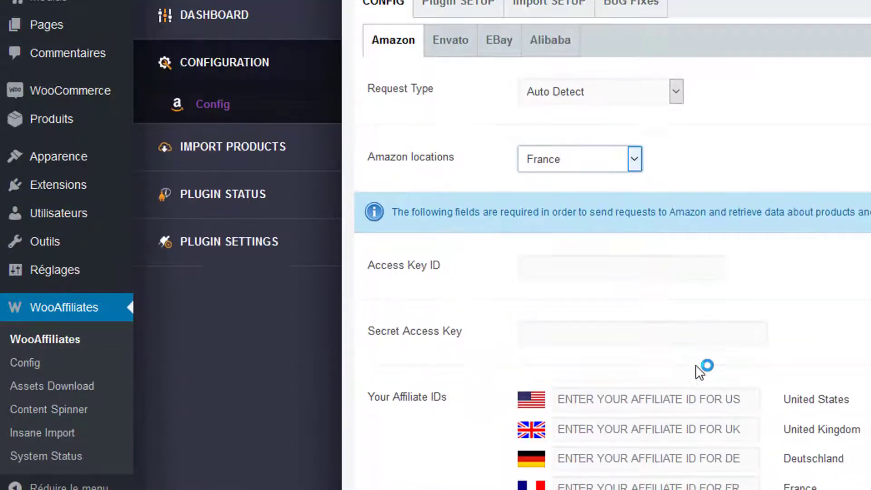
scroll(698, 366, down, 1)
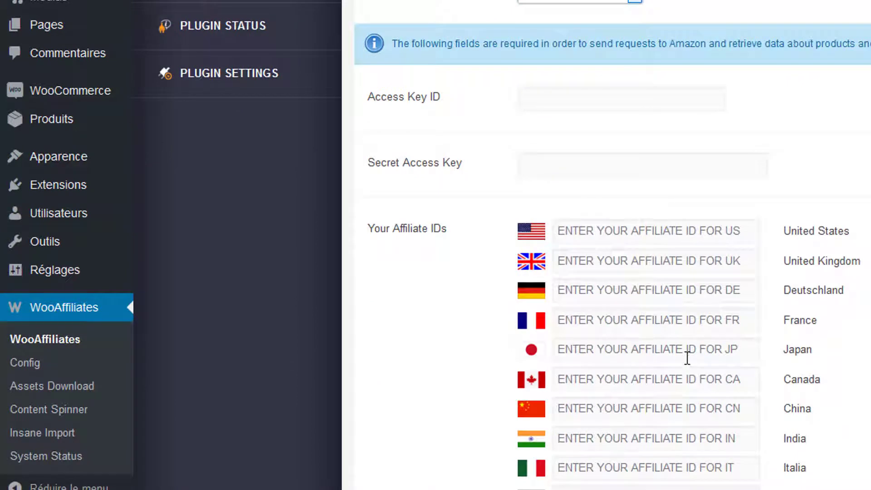
click(630, 323)
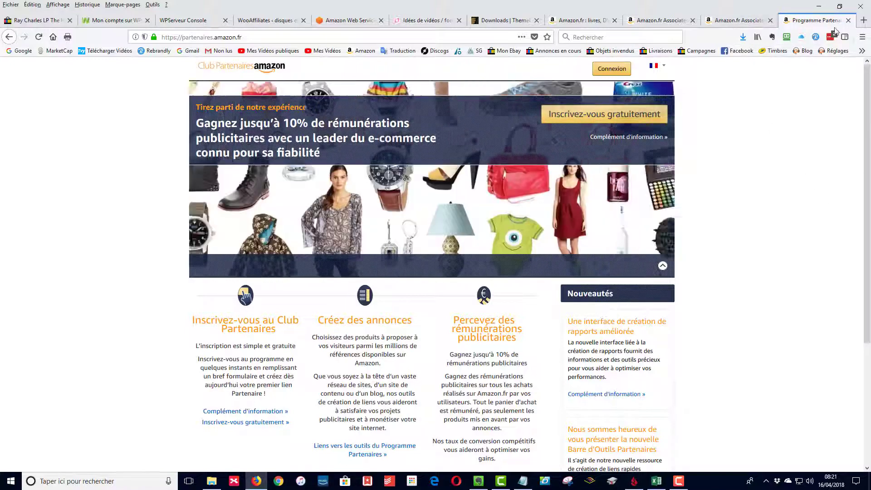
click(849, 21)
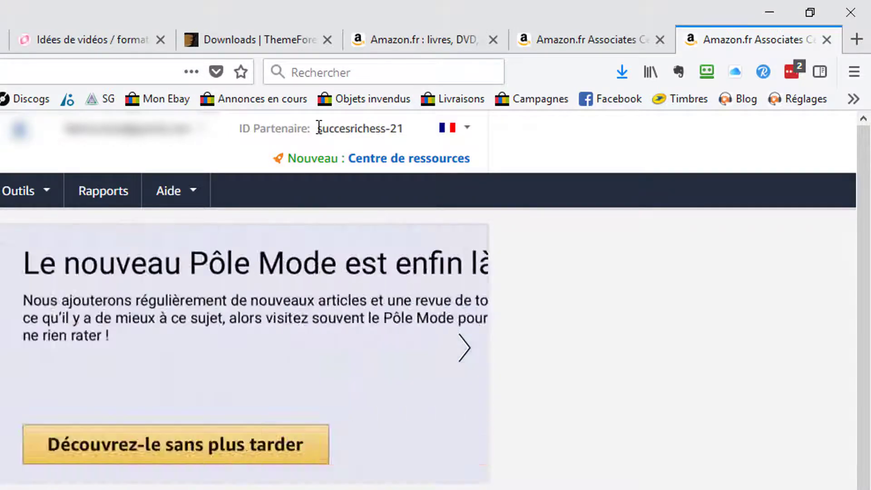
drag(317, 128, 405, 133)
key(ctrl+c)
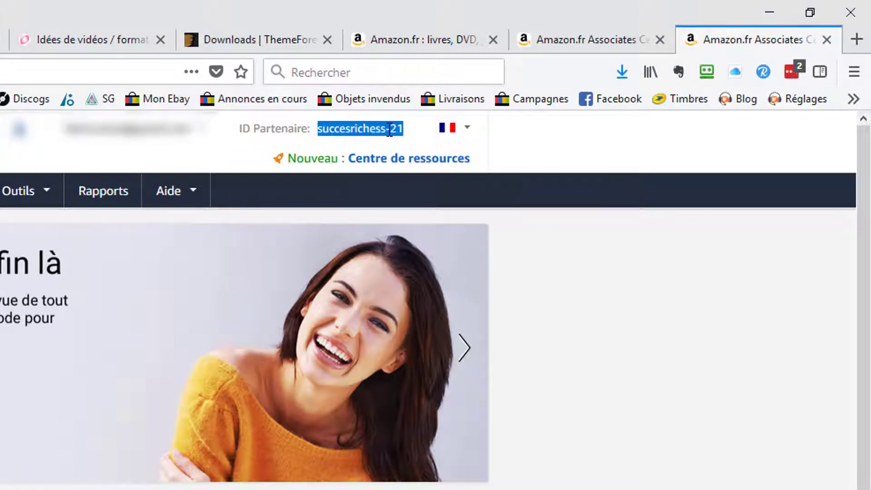
right_click(385, 134)
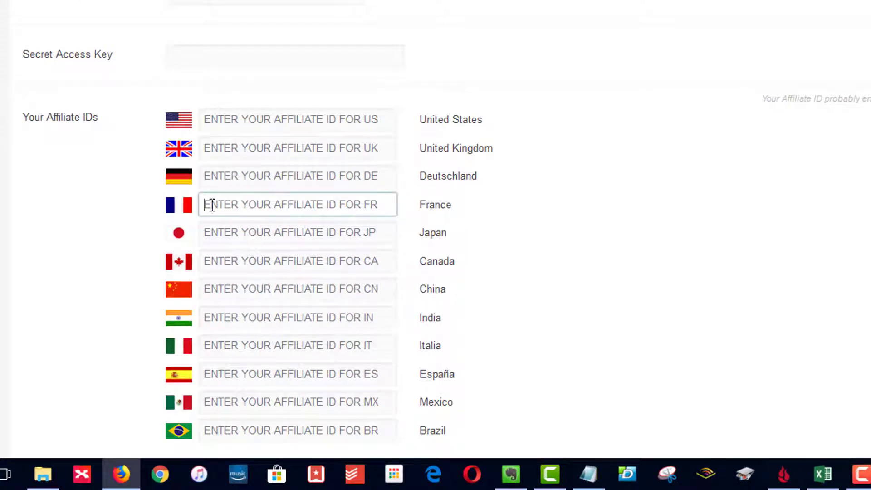
right_click(245, 205)
click(283, 273)
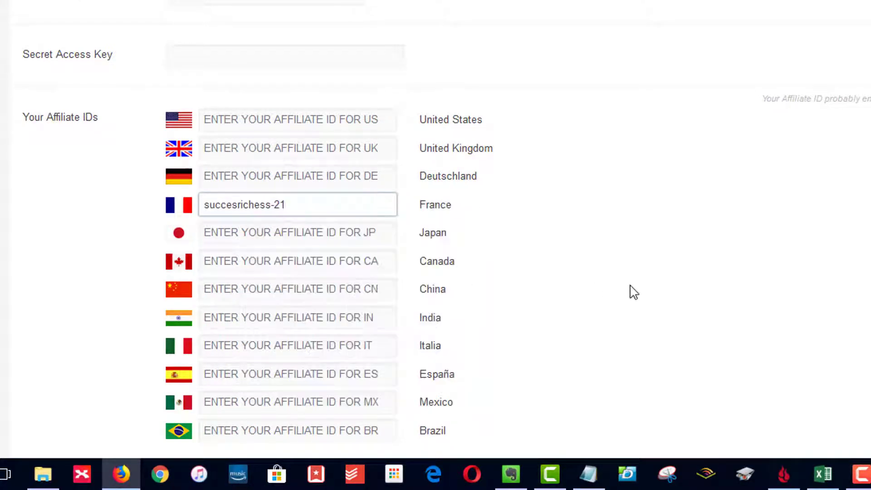
Set the main affiliate ID to France and save the Amazon settings
scroll(632, 292, down, 6)
scroll(635, 292, down, 3)
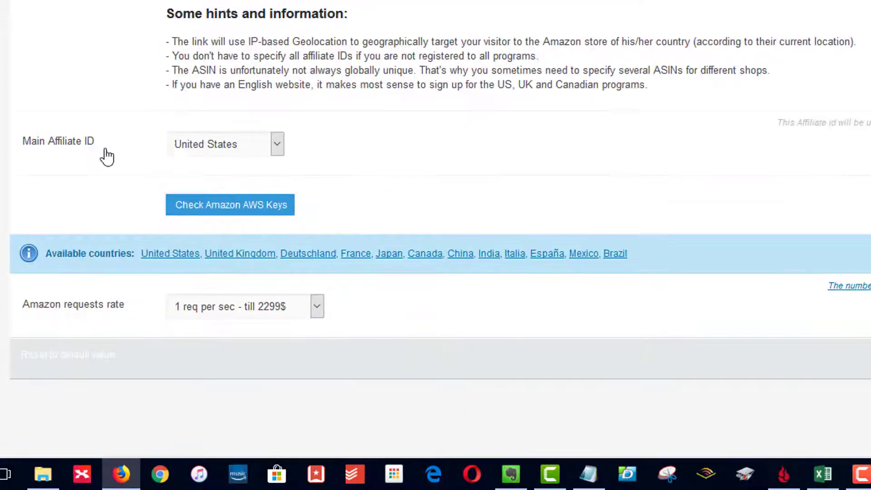
click(278, 145)
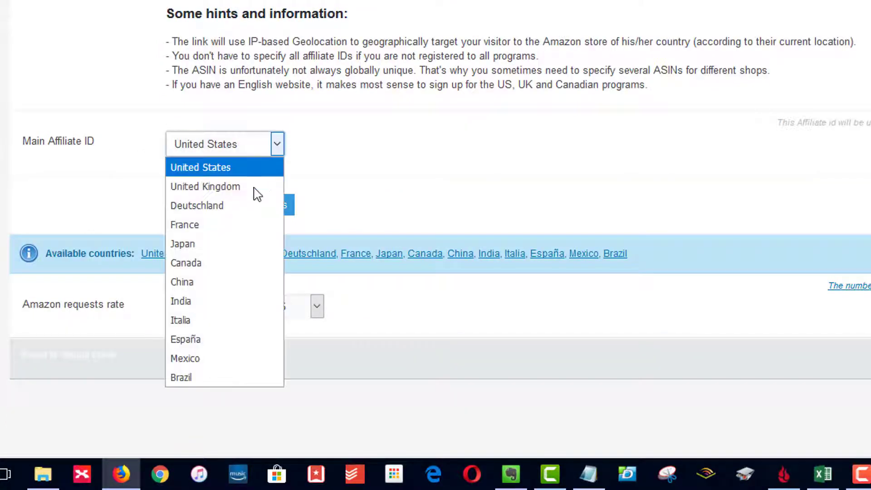
click(235, 226)
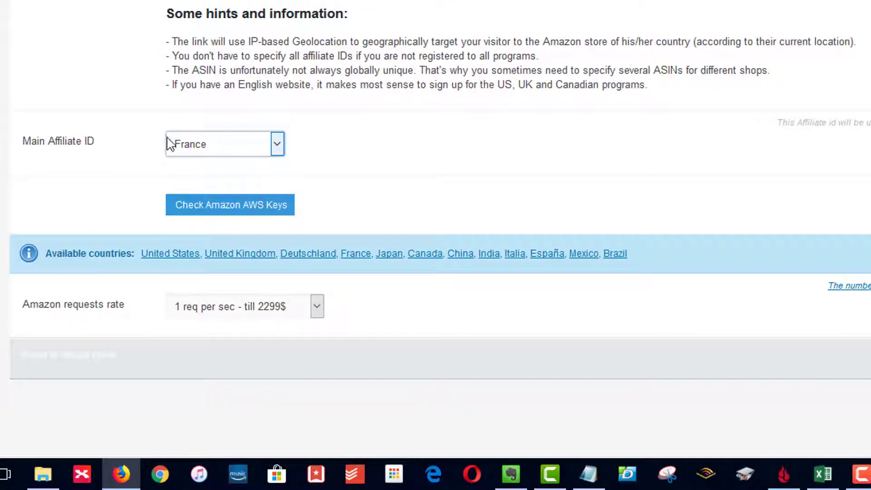
click(866, 359)
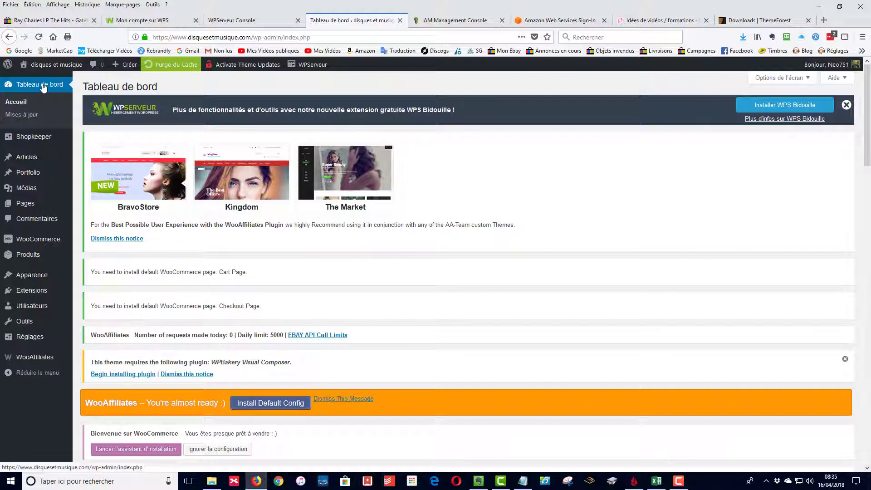
Launch the WooCommerce setup assistant, set the shop's location to France and fill in its street address, city and postcode
scroll(103, 146, down, 3)
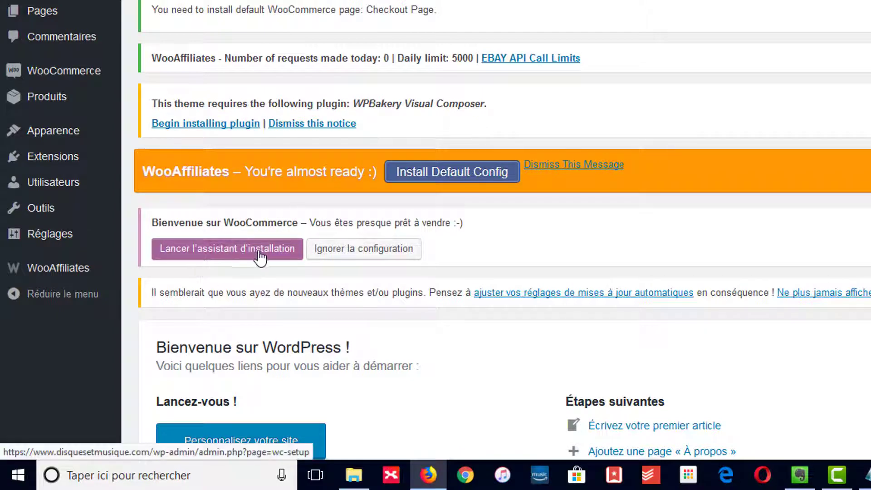
click(235, 257)
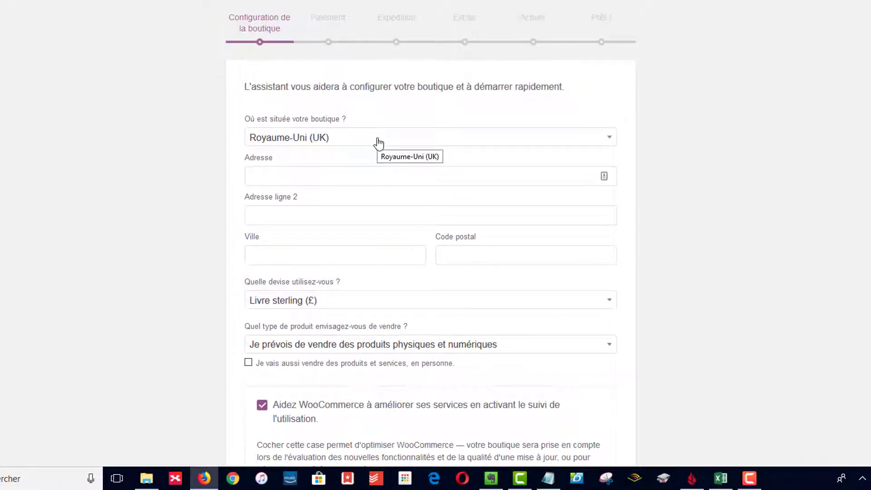
click(379, 143)
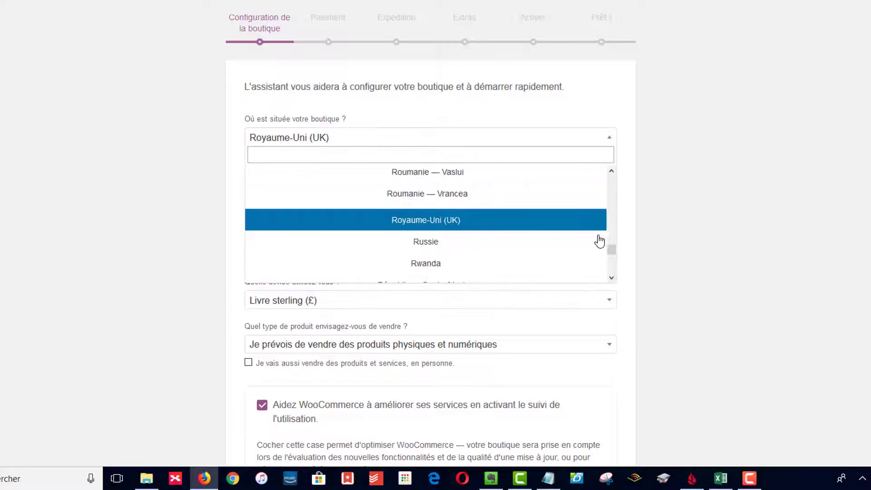
drag(611, 252, 621, 191)
click(350, 181)
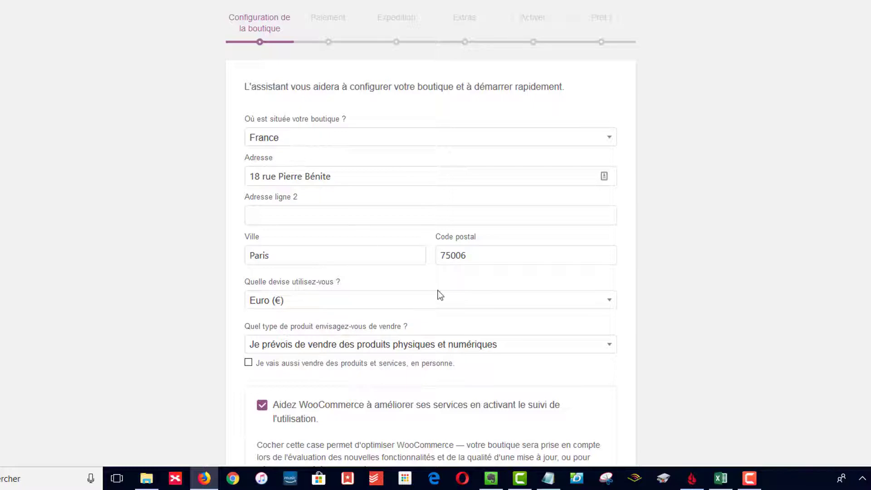
Keep Euro (€) as the currency, set the product type to « Je prévois de vendre des produits numériques » and continue to the payment setup
click(432, 308)
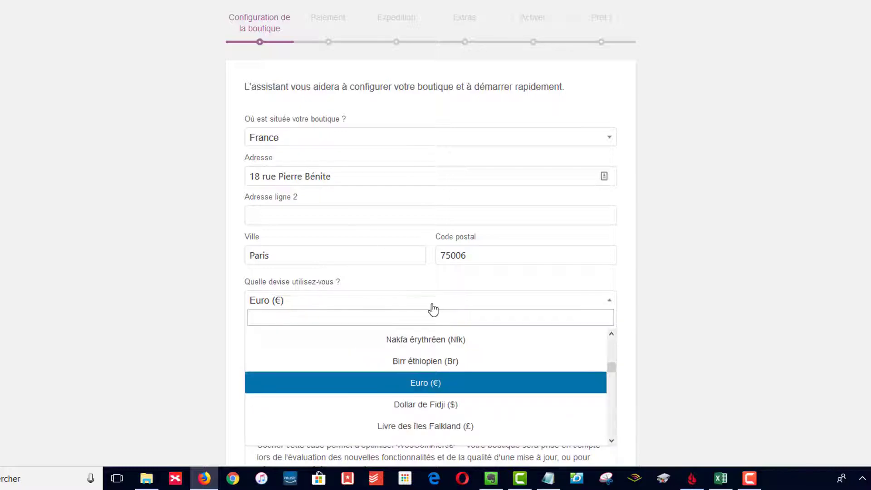
click(789, 296)
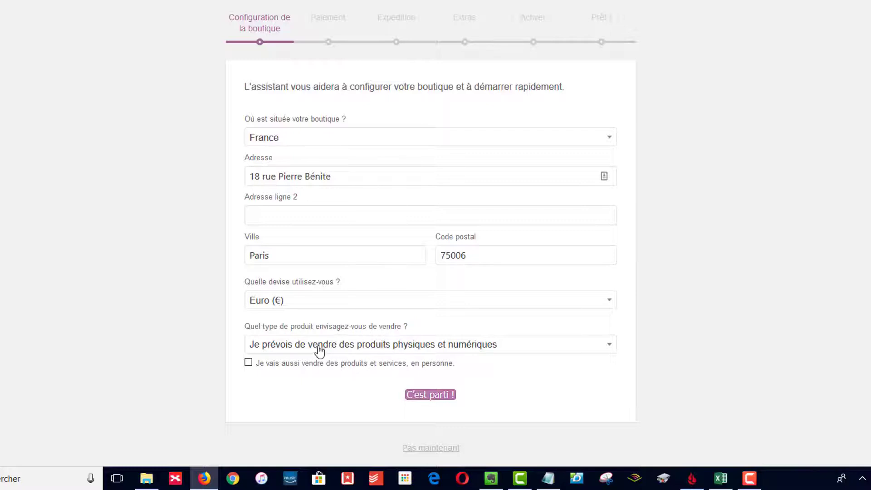
click(469, 350)
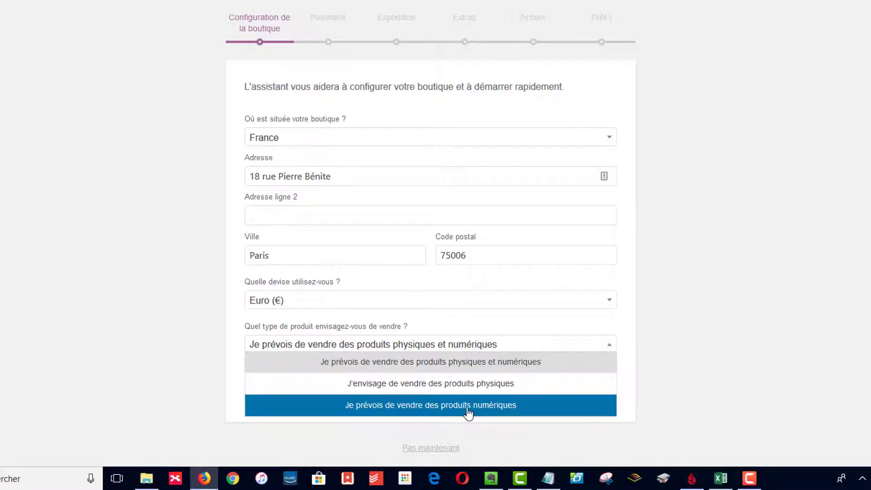
click(733, 352)
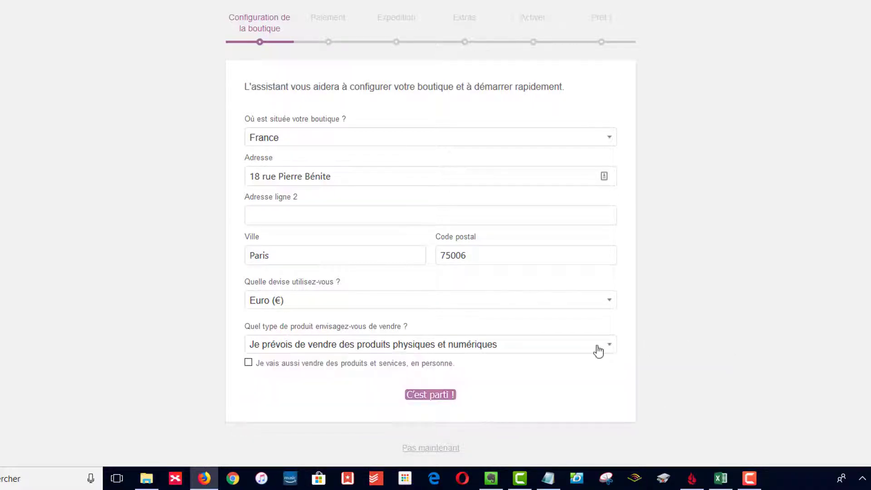
click(487, 351)
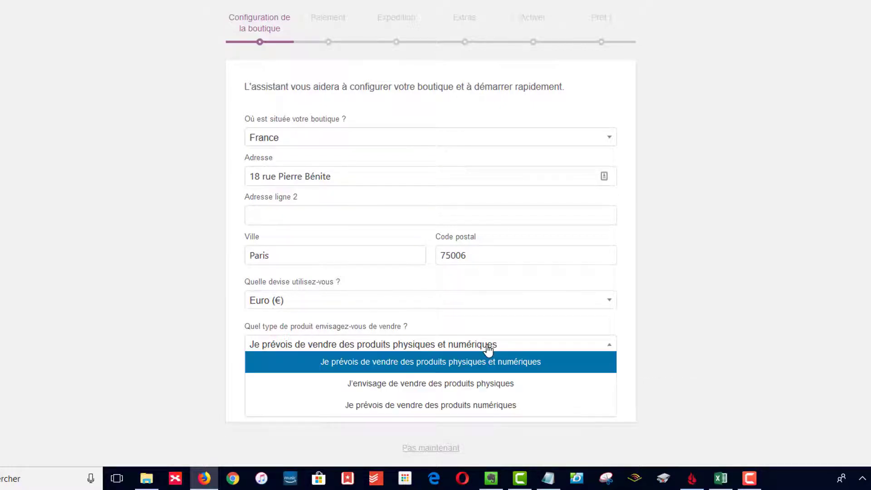
click(429, 405)
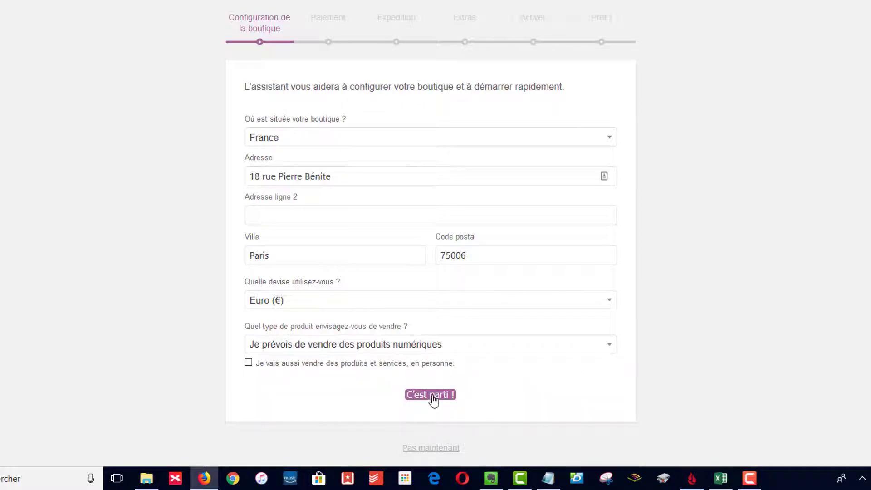
click(432, 400)
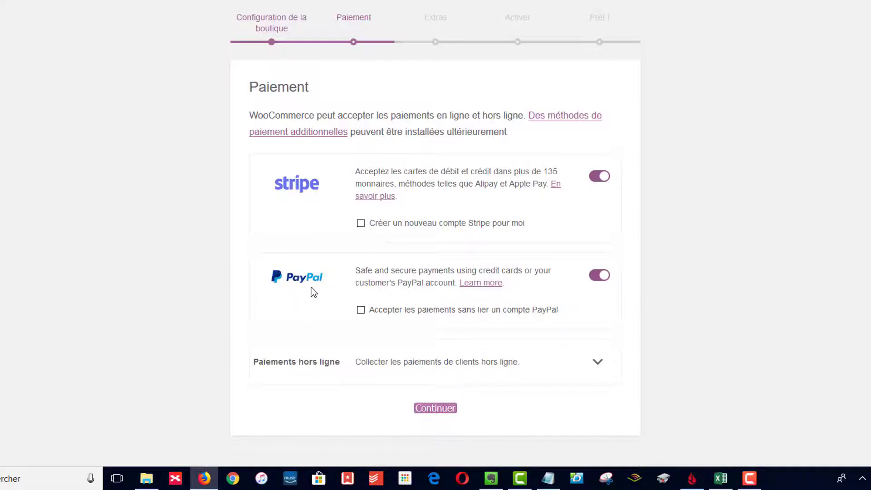
Enable accepting PayPal payments without linking a PayPal account, keep the proposed e-mail address and continue to the recommended extras
click(361, 310)
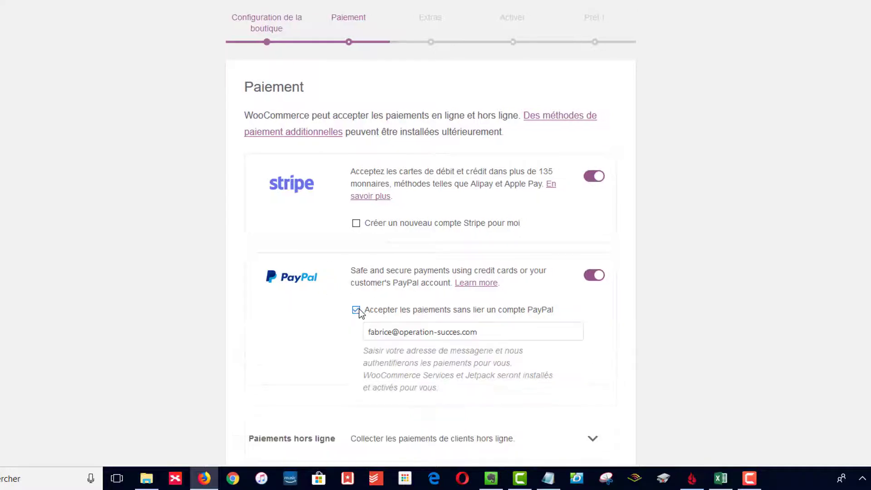
drag(495, 331, 311, 333)
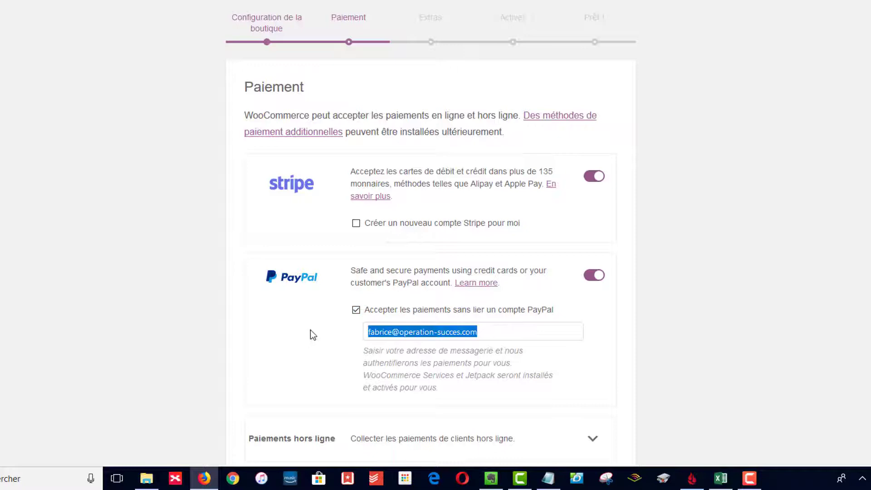
click(496, 334)
scroll(434, 431, down, 2)
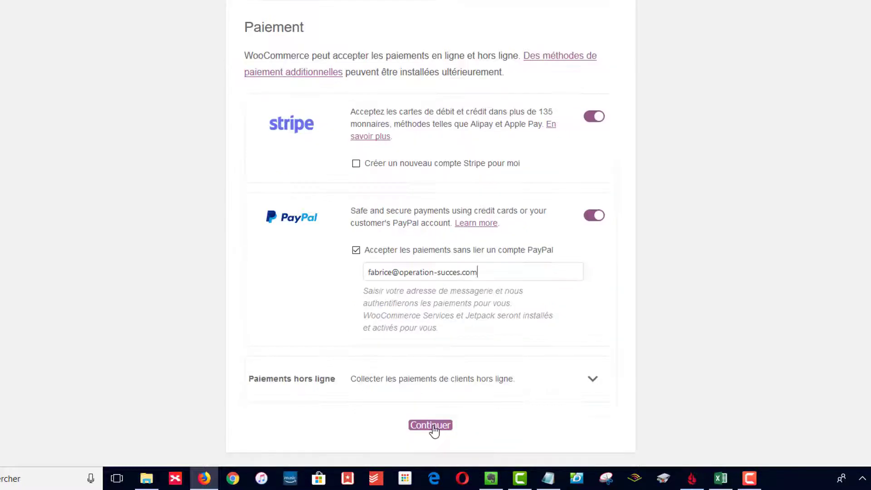
click(433, 426)
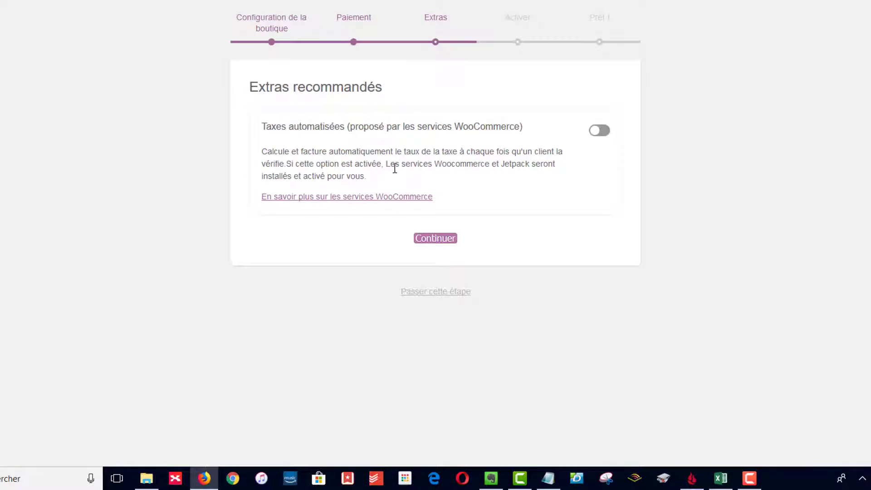
Finish the WooCommerce setup assistant without automated taxes or a Jetpack connection, and return to the WordPress dashboard
click(432, 241)
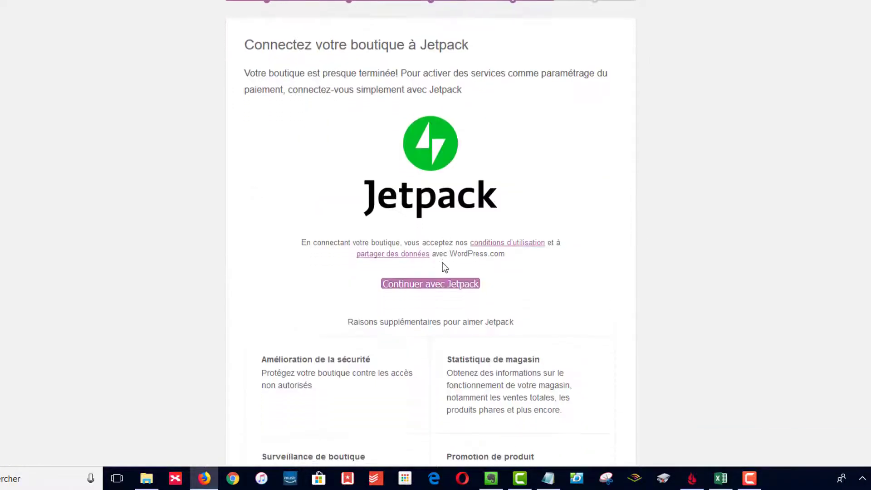
scroll(443, 266, down, 3)
click(439, 439)
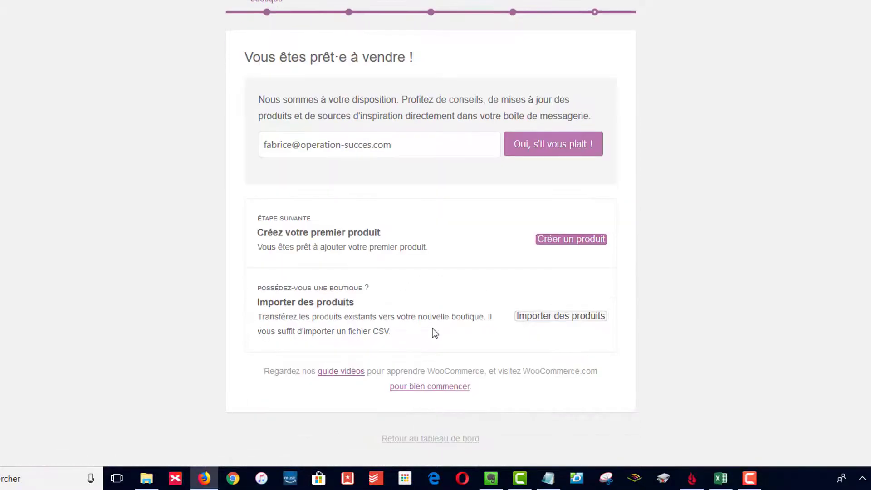
click(436, 440)
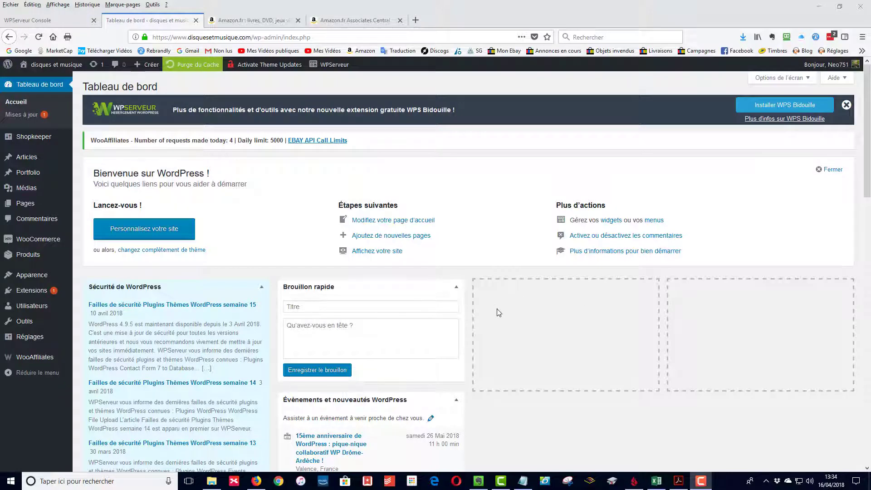
Open the WooAffiliates Amazon configuration and examine the Access Key ID and Secret Access Key fields required for Amazon requests
click(18, 357)
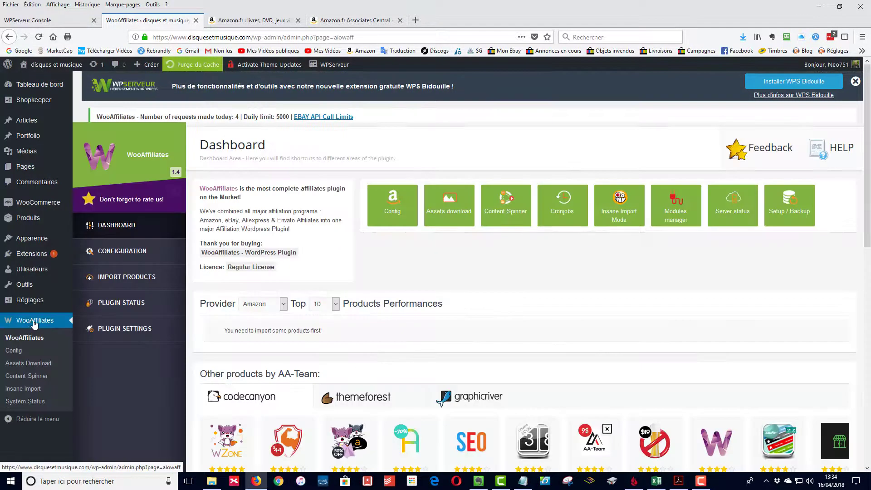
click(13, 353)
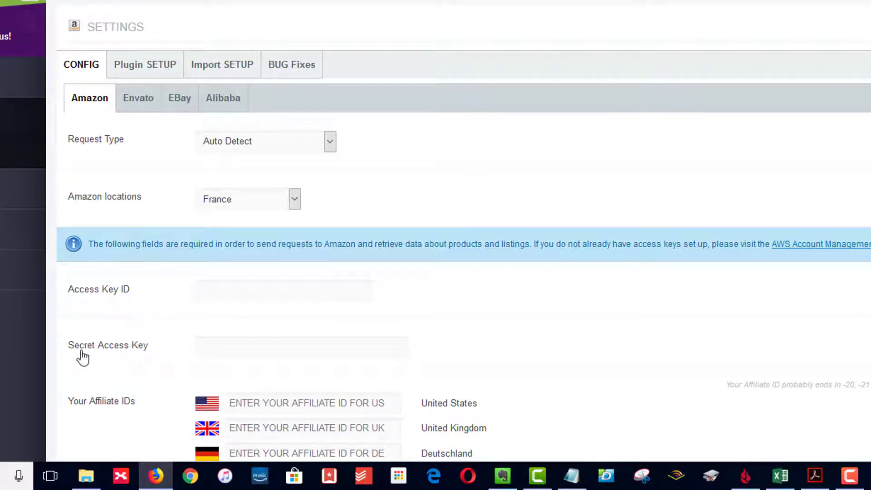
click(257, 350)
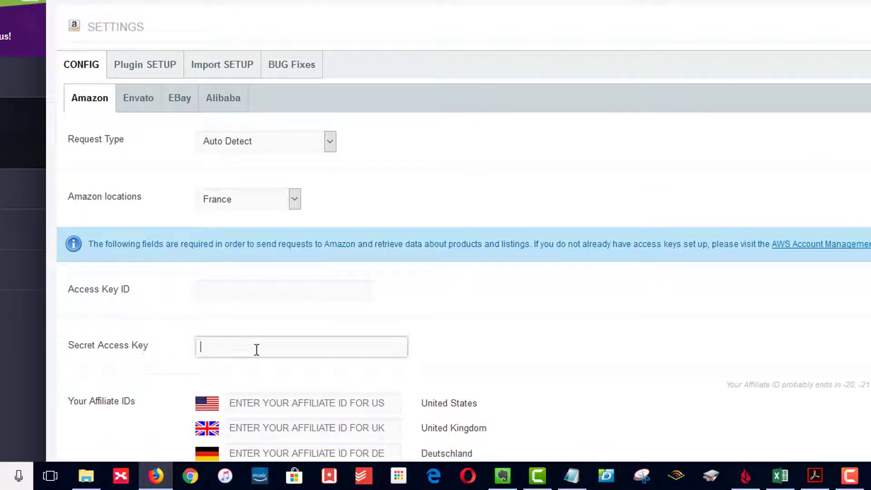
click(259, 290)
click(488, 309)
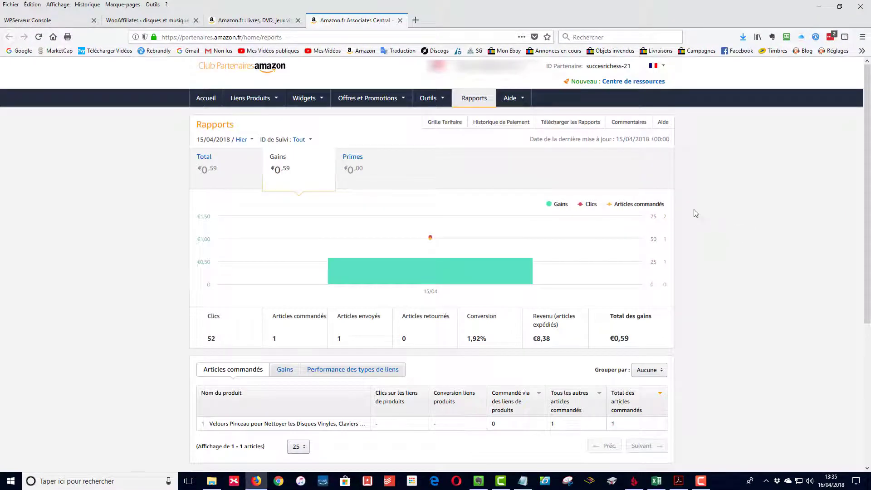
From the Amazon.fr Associates site, open the Product Advertising API credential management and choose to start with IAM users in the AWS console
click(310, 139)
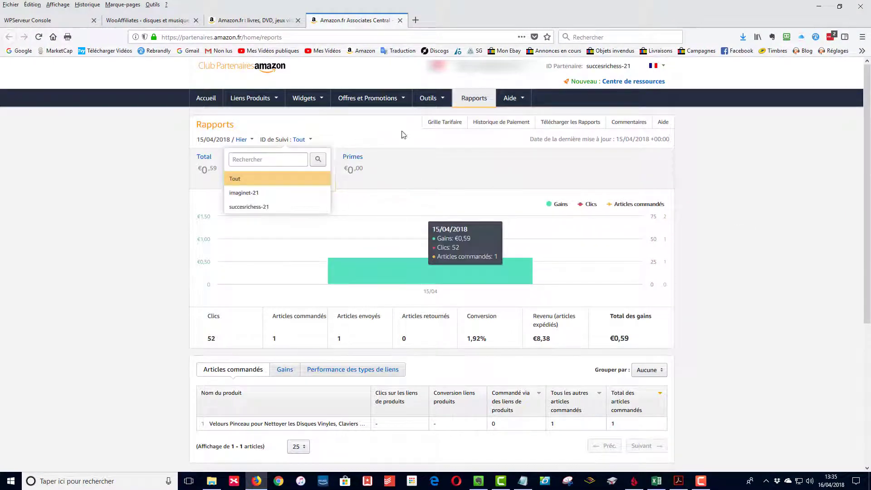
click(403, 135)
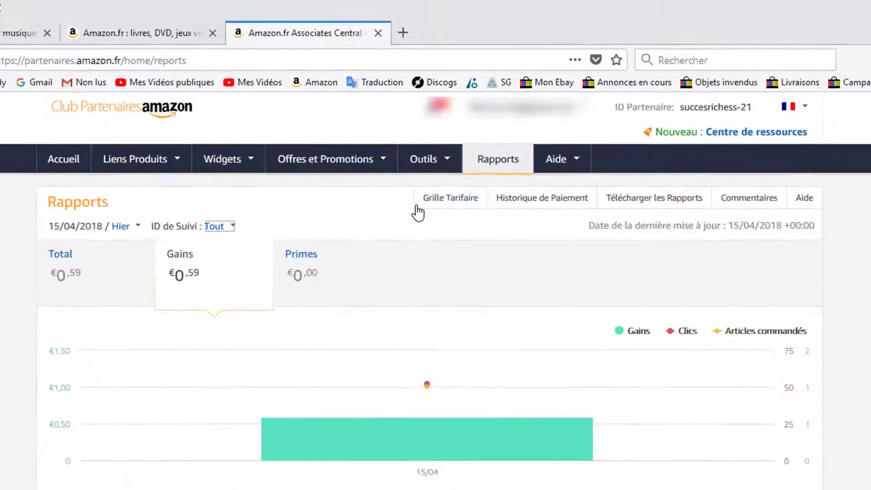
mouse_move(433, 104)
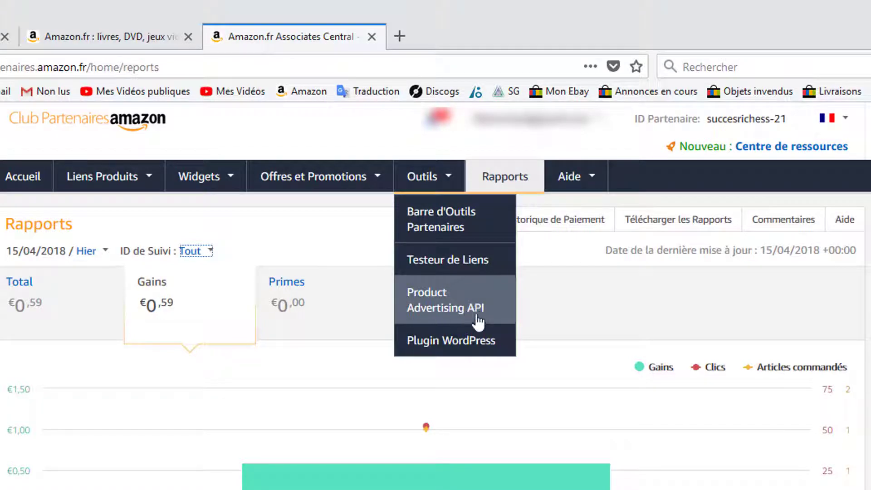
click(448, 309)
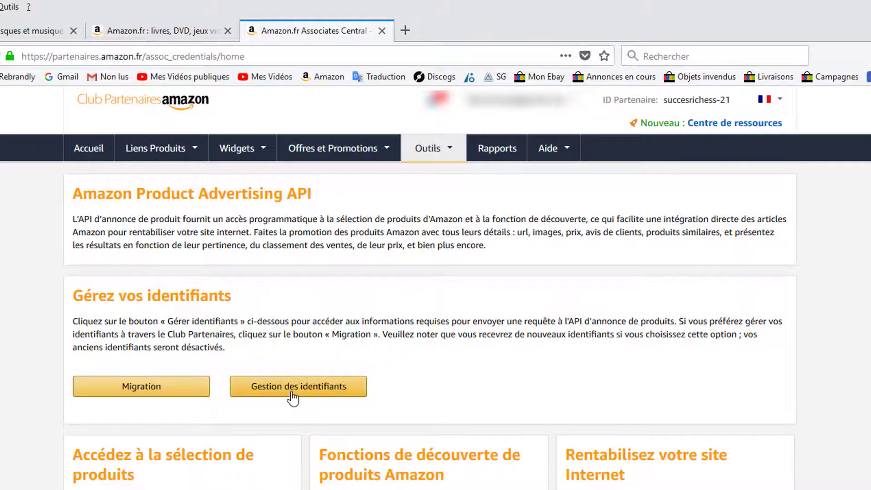
click(309, 393)
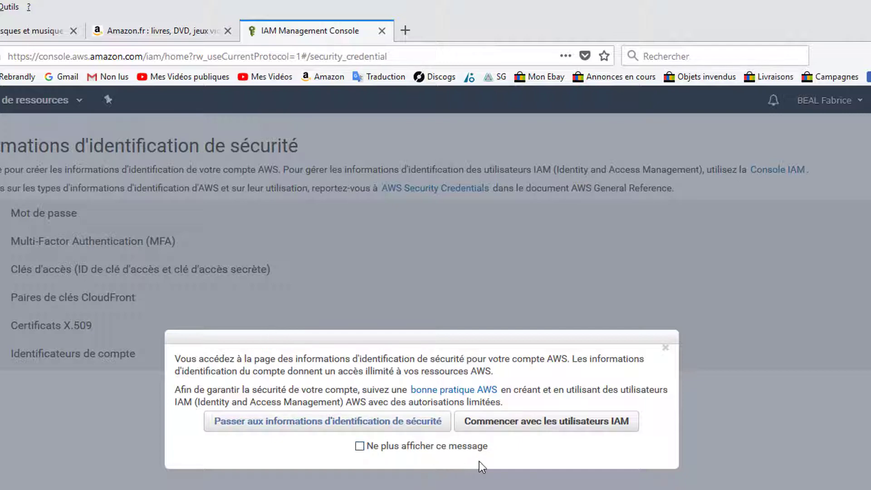
click(570, 429)
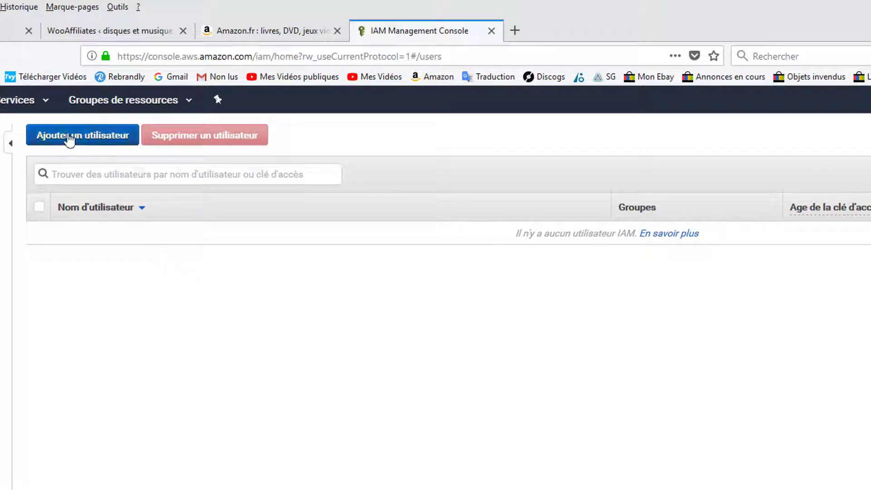
Add an IAM user named Disquesmusique with programmatic access and proceed to its permissions
click(82, 136)
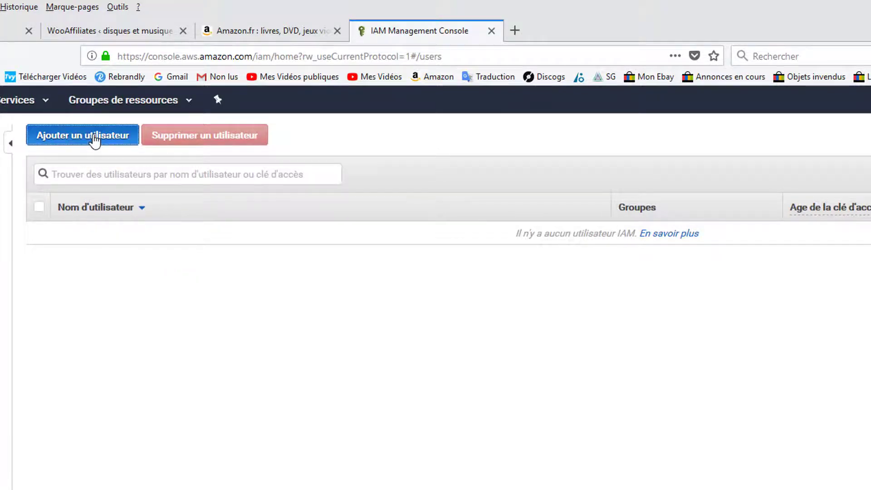
click(333, 250)
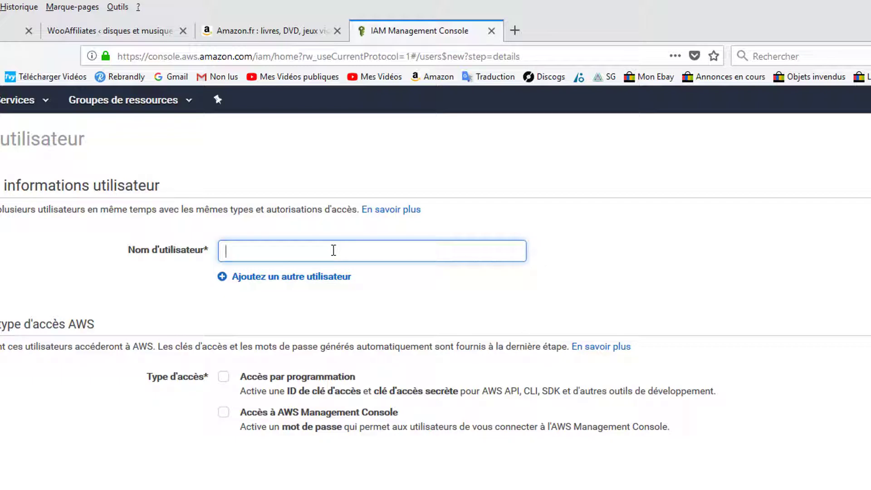
text(Disque)
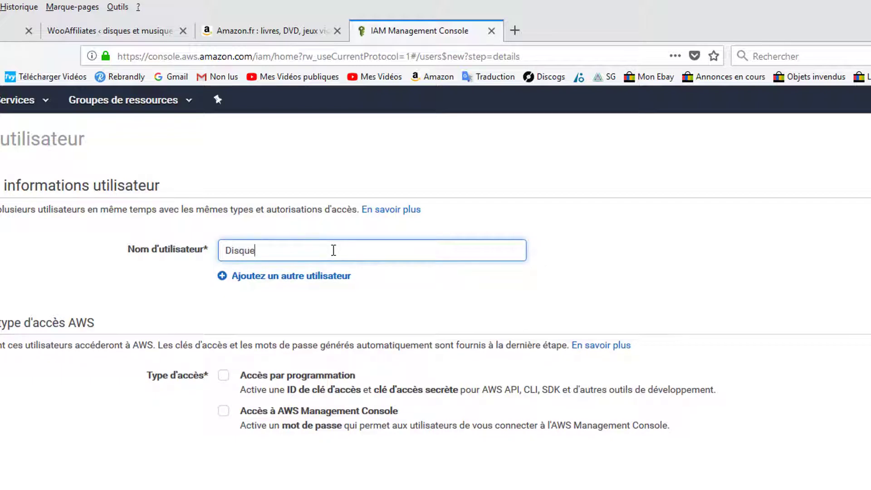
text(u)
key(BackSpace)
key(BackSpace)
text(musique)
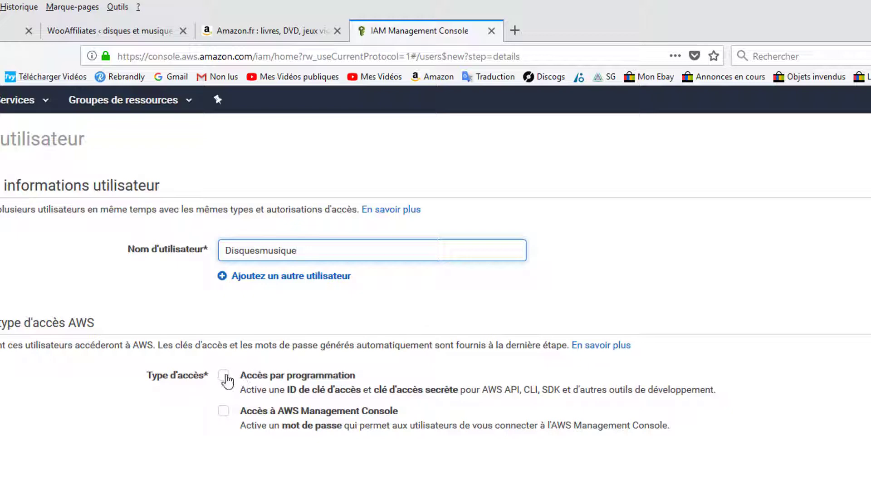
click(223, 377)
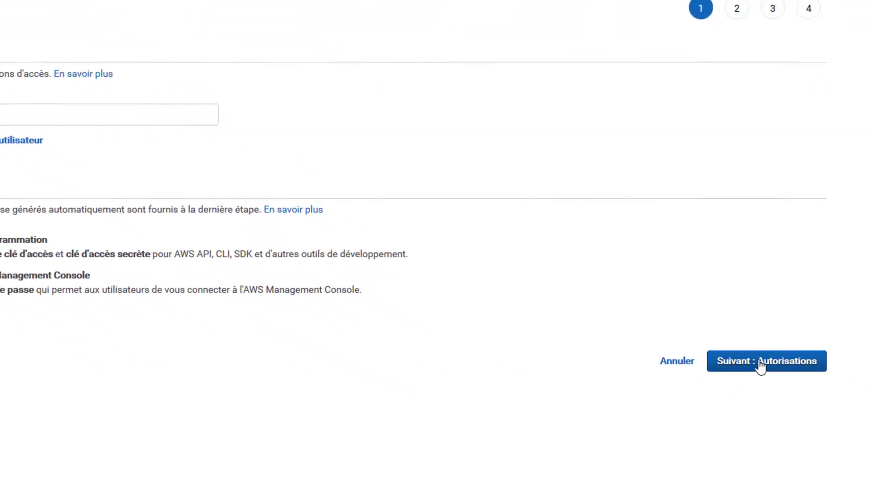
click(756, 363)
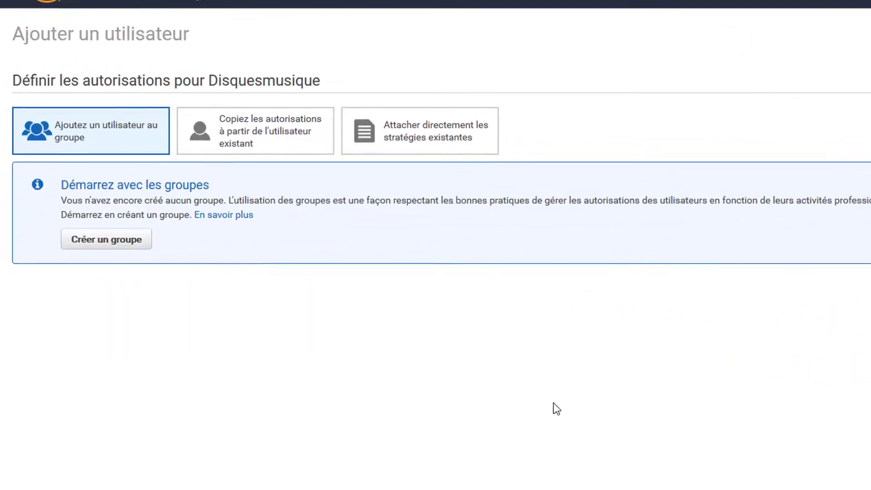
Attach the existing AdministratorAccess policy directly to the user, then review and create the user
click(466, 142)
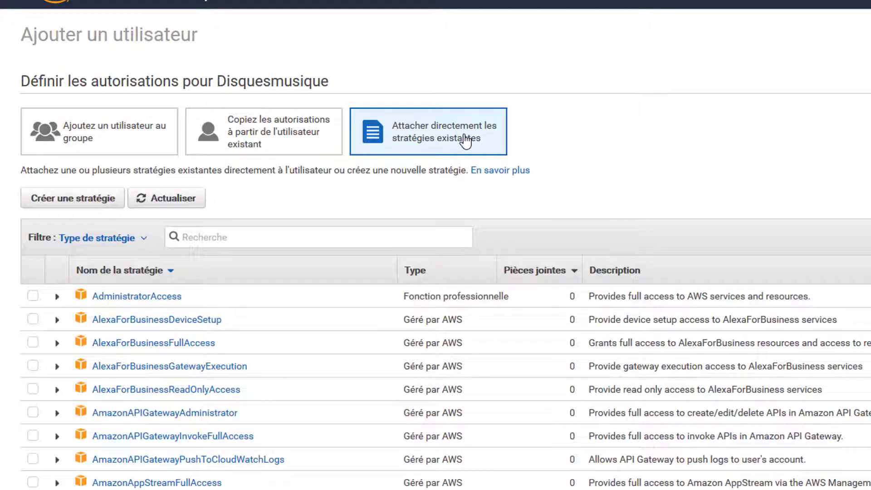
click(33, 297)
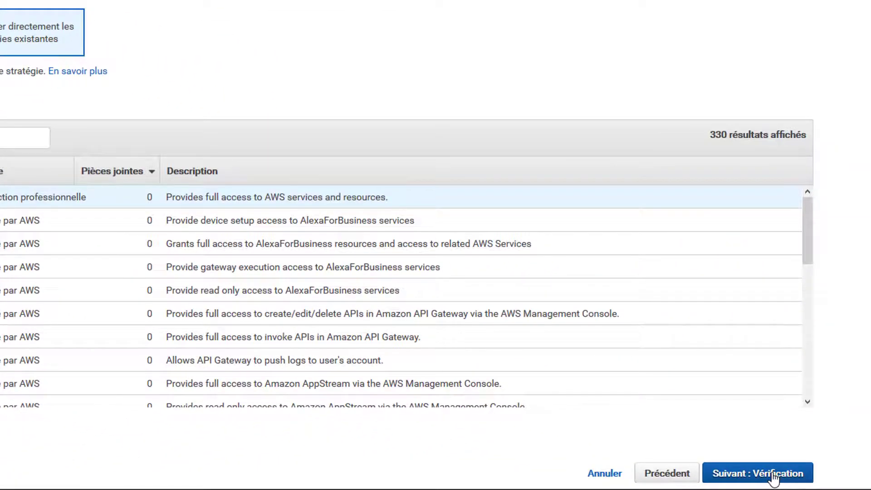
click(775, 475)
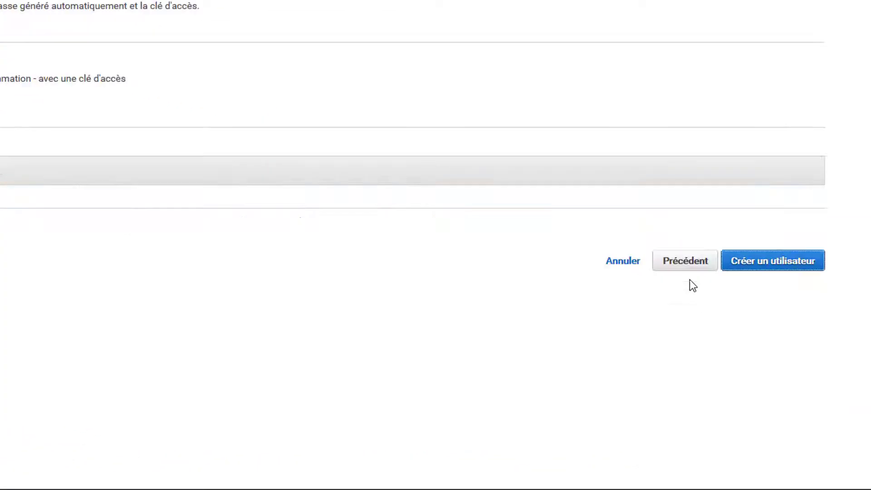
click(774, 268)
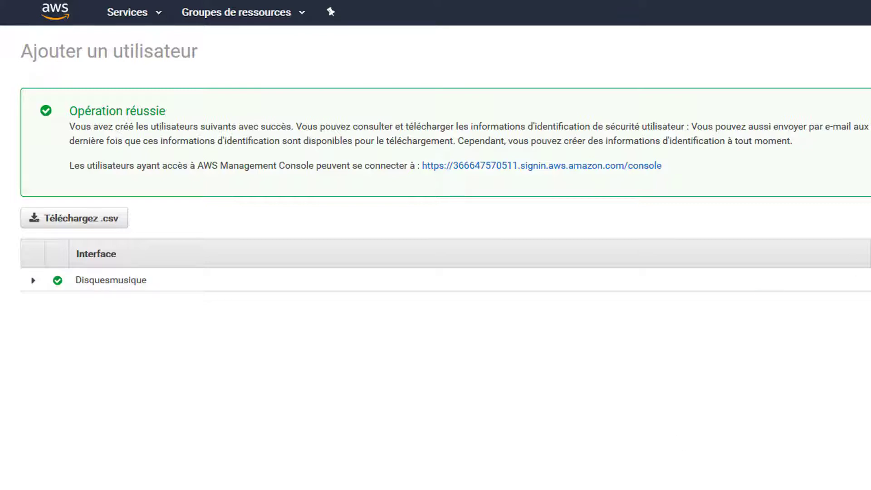
Copy the new IAM user's access key ID from AWS and paste it into the plugin's Access Key ID field
drag(751, 282, 638, 283)
key(ctrl+c)
right_click(517, 280)
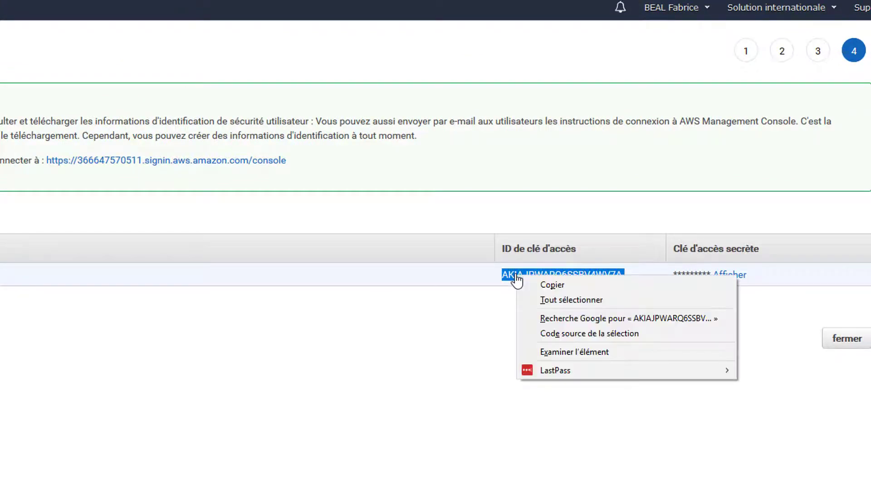
click(552, 285)
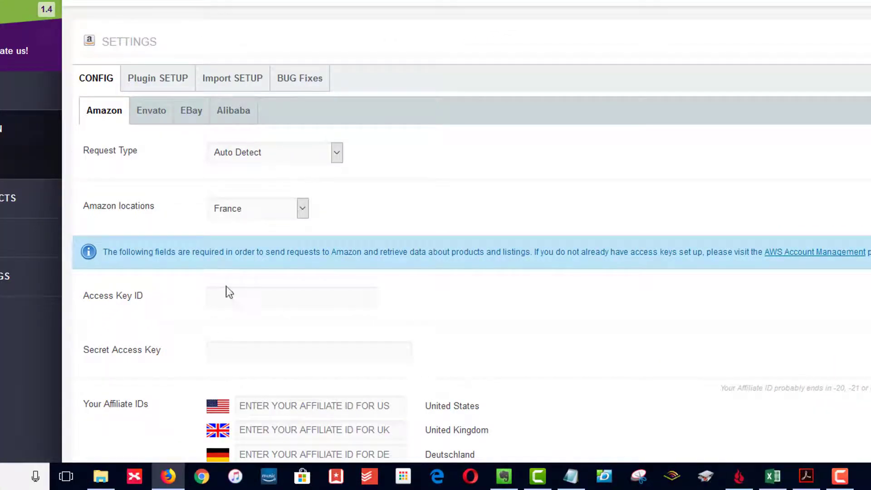
click(226, 294)
right_click(241, 295)
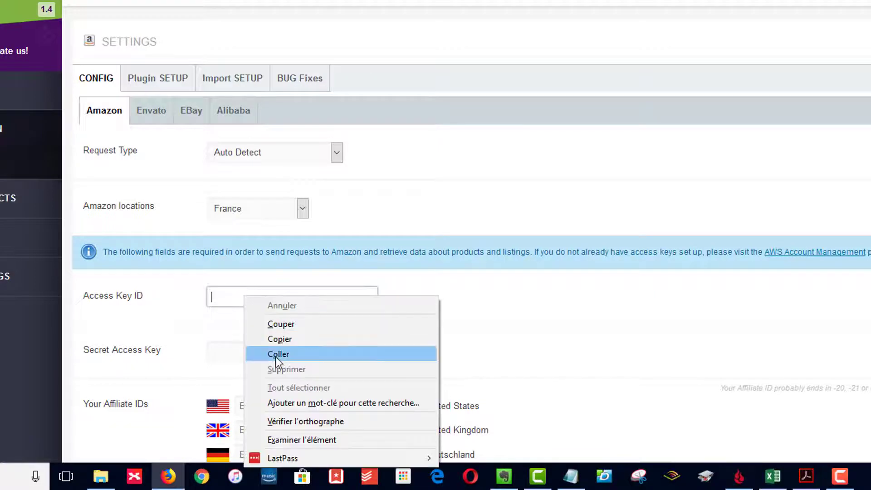
click(276, 357)
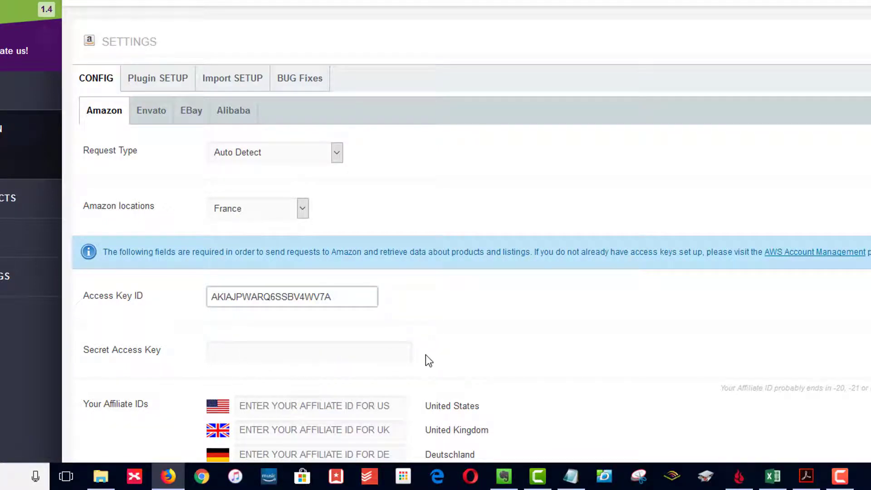
key(BackSpace)
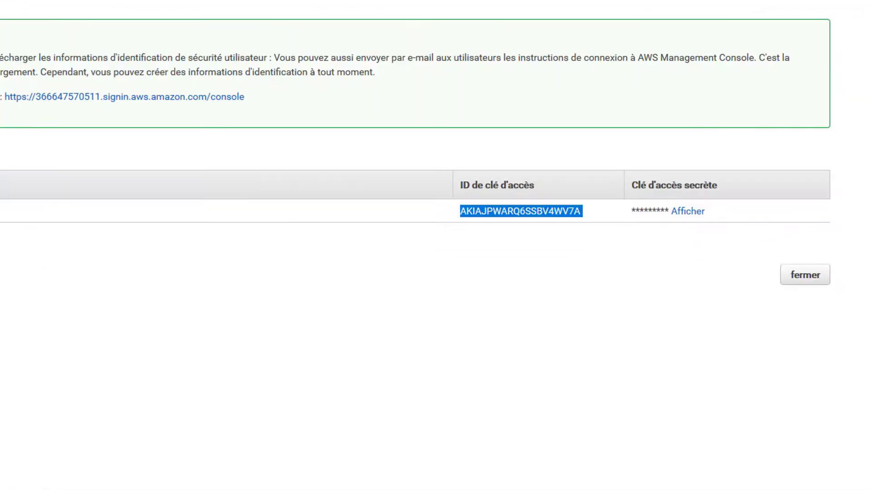
Reveal and copy the user's secret access key in AWS, and paste it into the plugin's Secret Access Key field
click(481, 312)
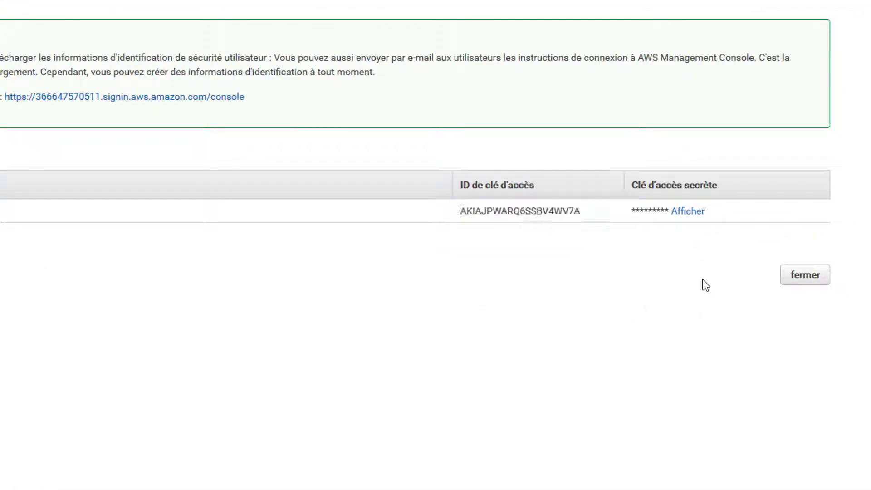
click(688, 212)
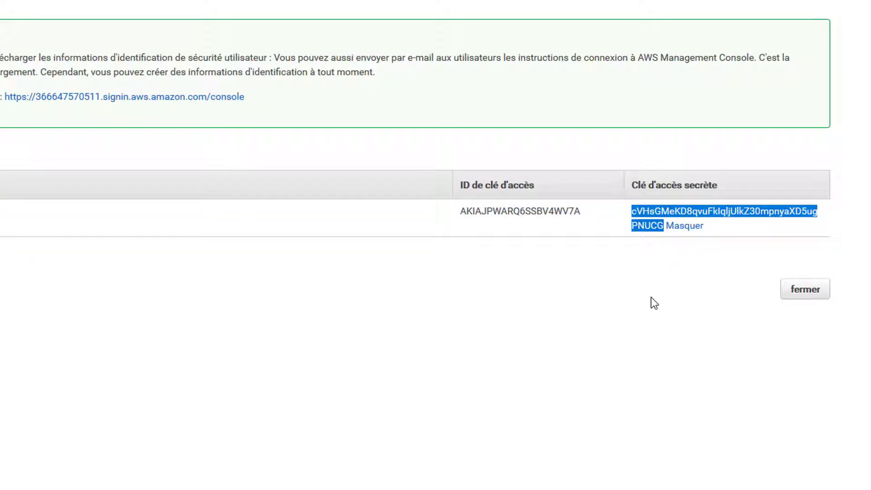
right_click(656, 213)
click(687, 219)
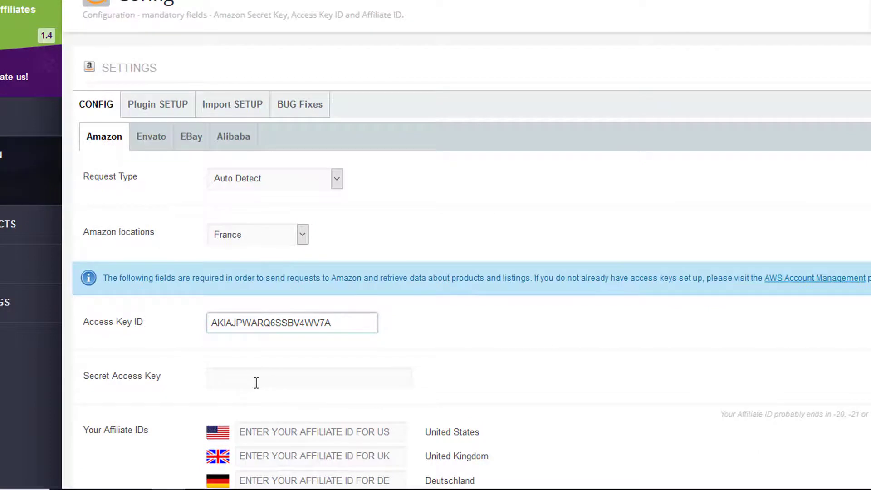
click(255, 383)
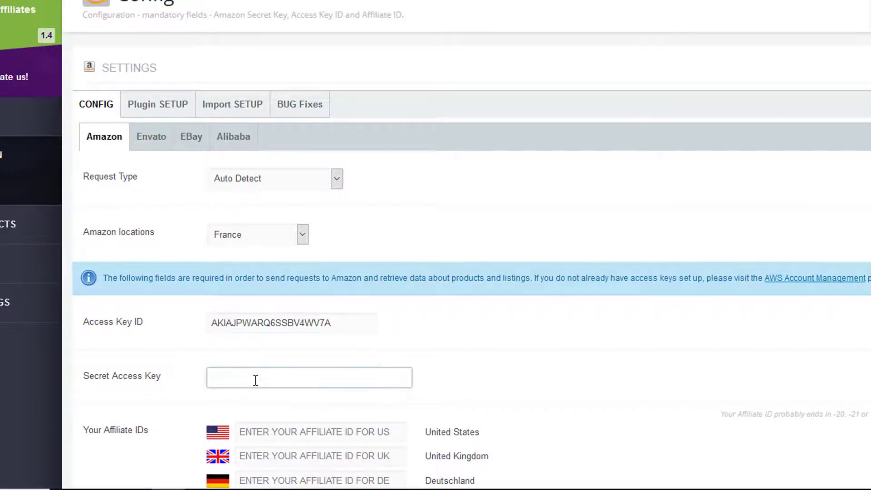
right_click(255, 381)
click(305, 265)
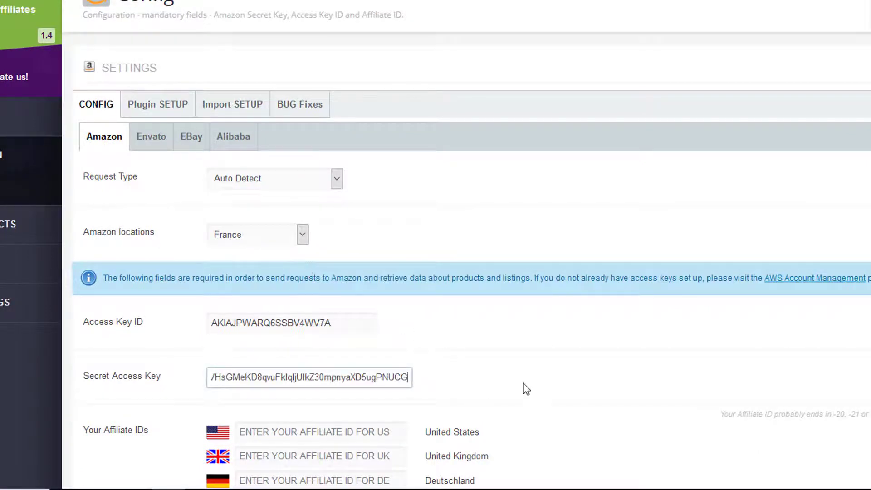
click(549, 368)
Review the France affiliate ID, check the Amazon AWS keys, and save the plugin's Amazon settings
scroll(549, 368, down, 3)
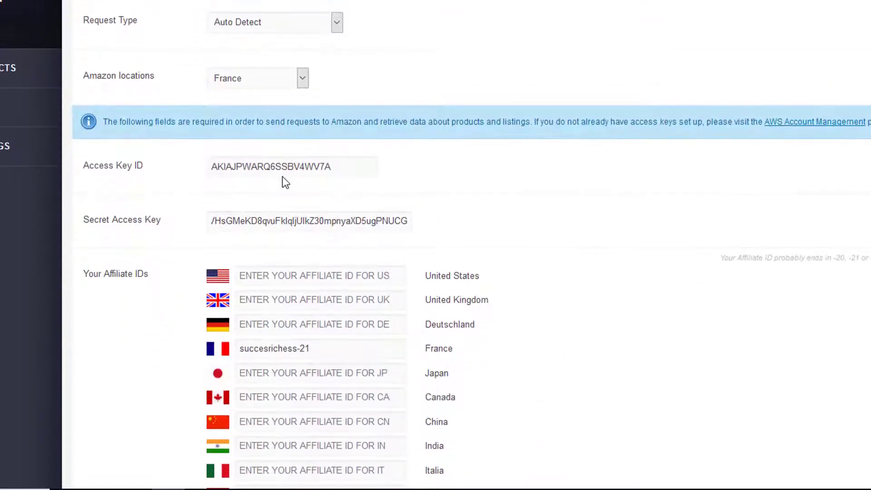
scroll(301, 230, down, 3)
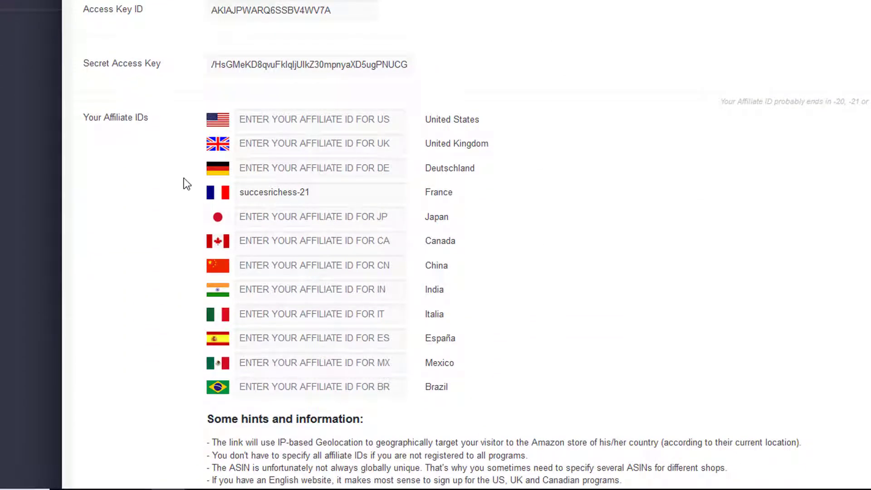
click(333, 194)
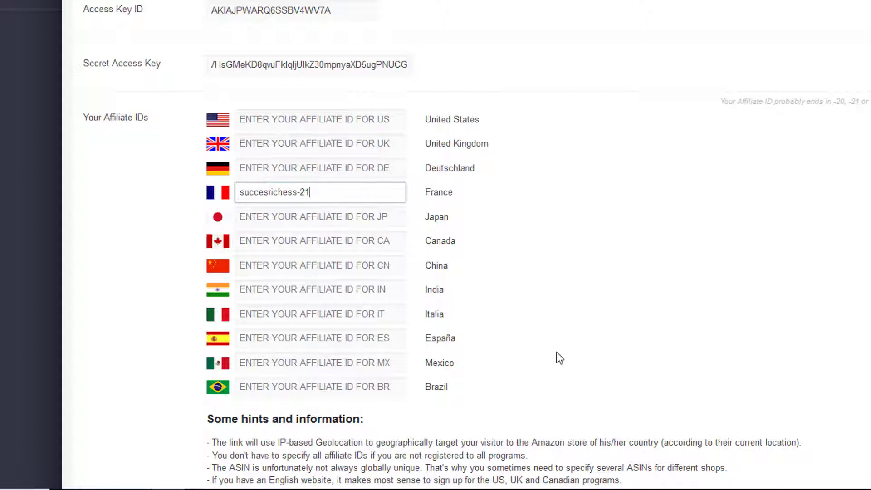
scroll(560, 359, down, 7)
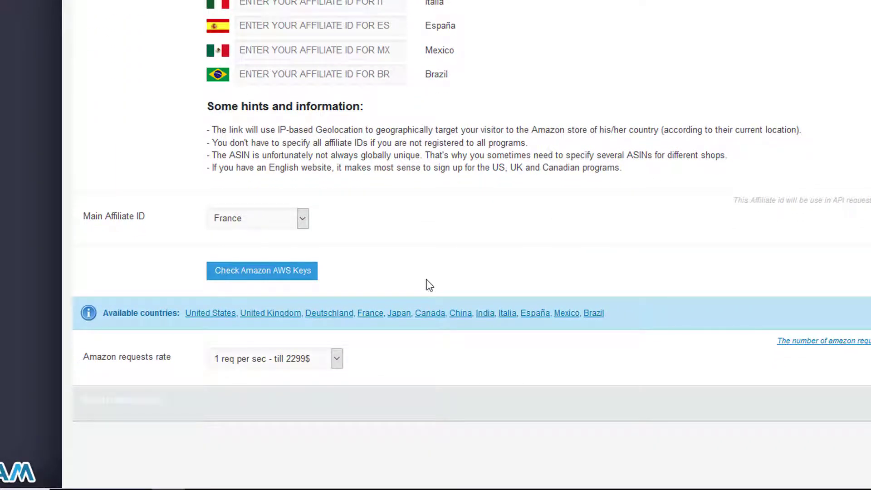
click(263, 276)
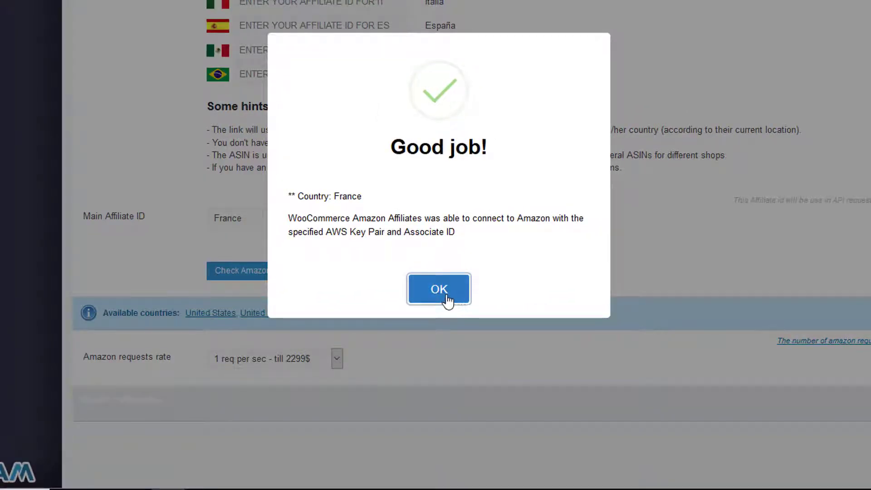
click(444, 300)
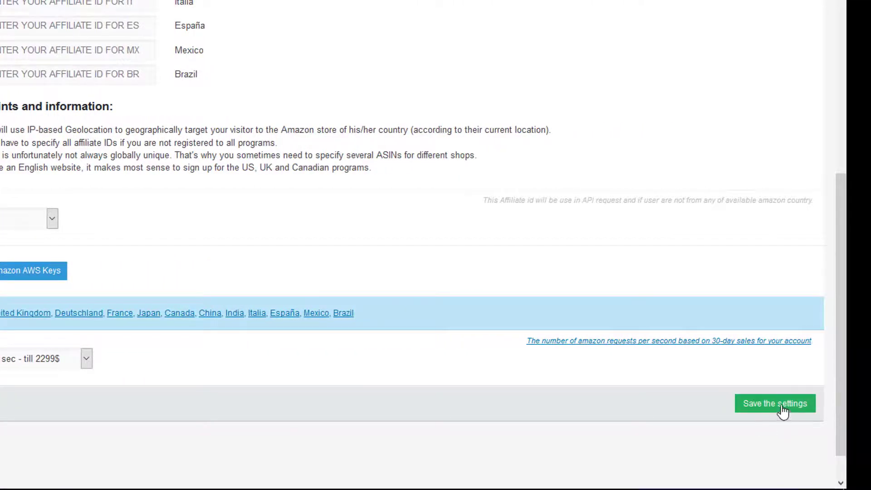
click(780, 409)
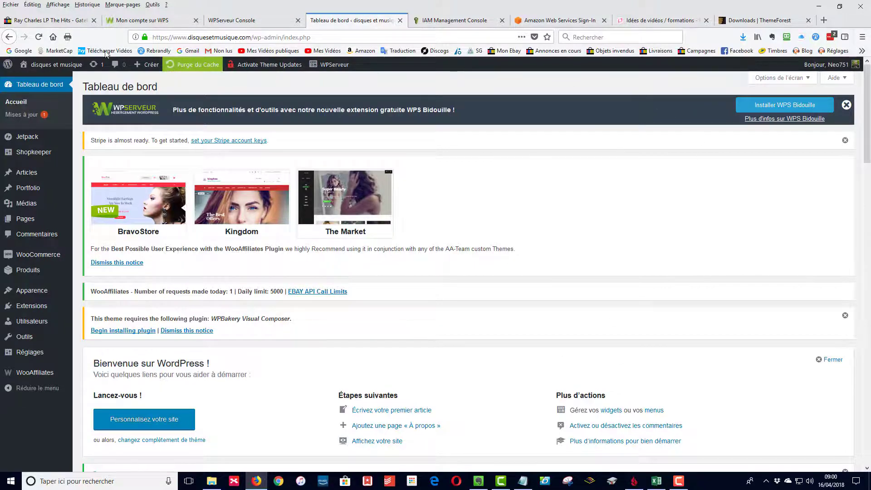
Visit the disques et musique site and examine its current home page
click(59, 67)
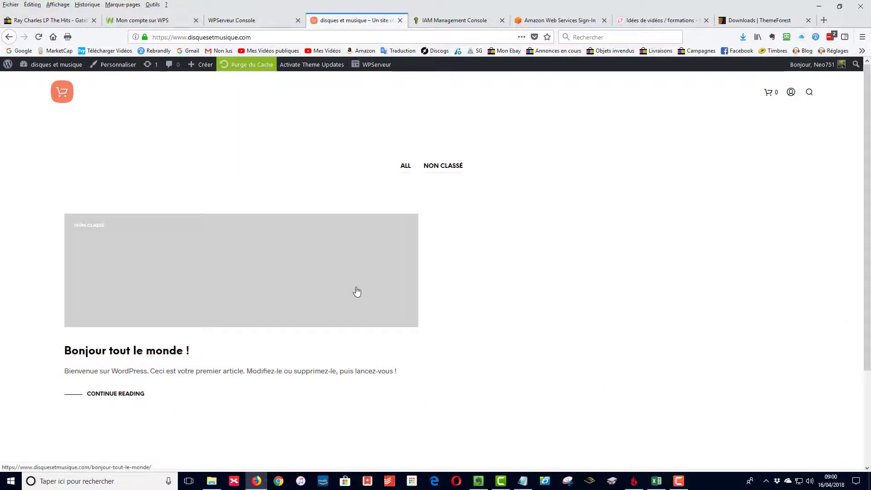
scroll(345, 292, down, 3)
scroll(344, 292, up, 3)
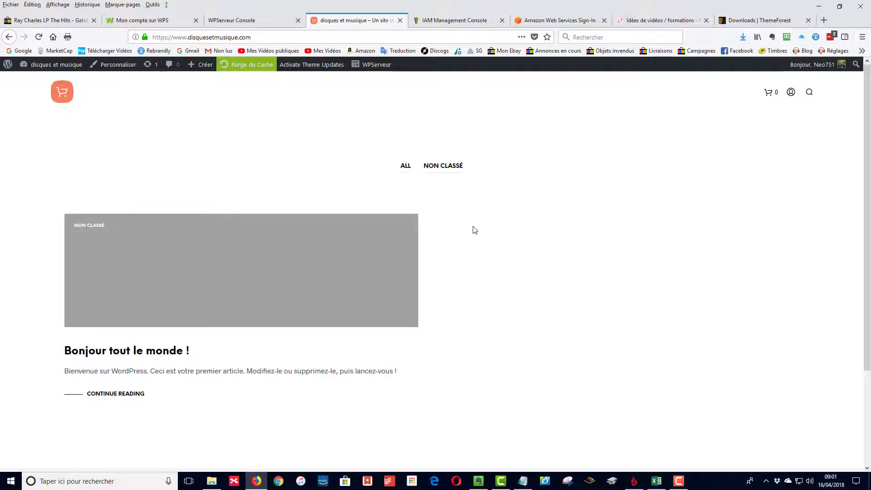
Return to the site's dashboard and open the reading settings (Lecture) at the home page display options
mouse_move(43, 66)
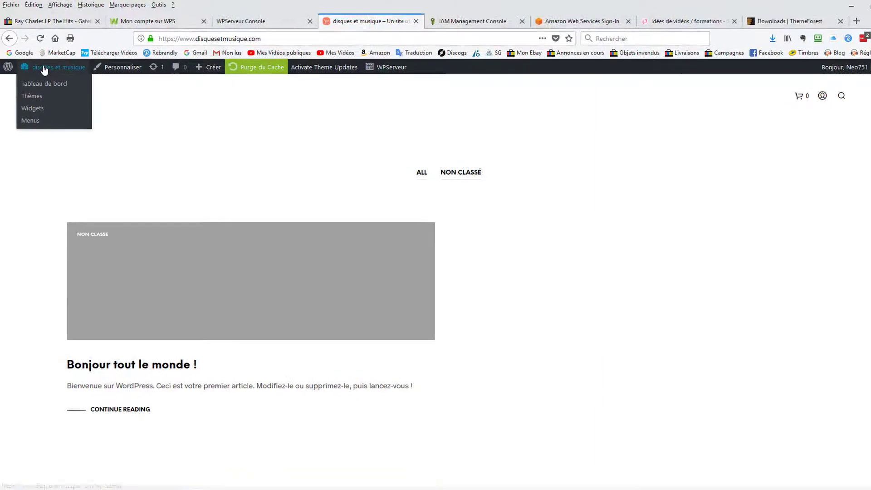
click(37, 84)
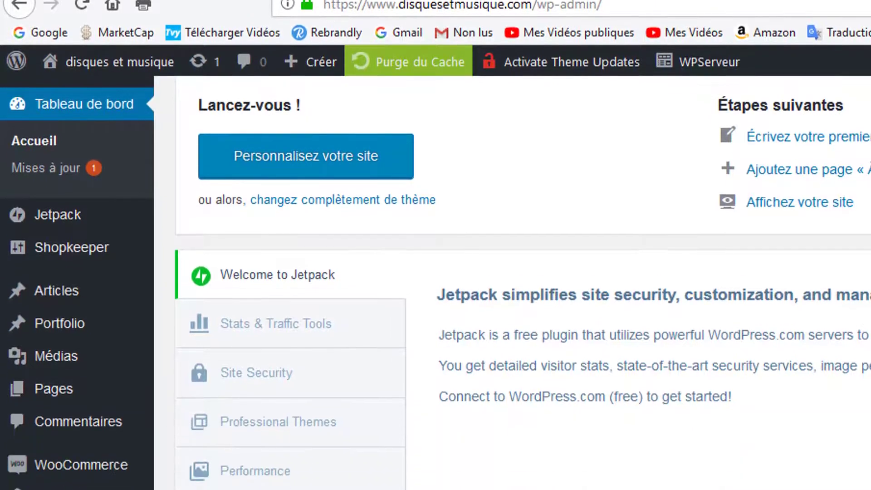
mouse_move(171, 365)
click(206, 329)
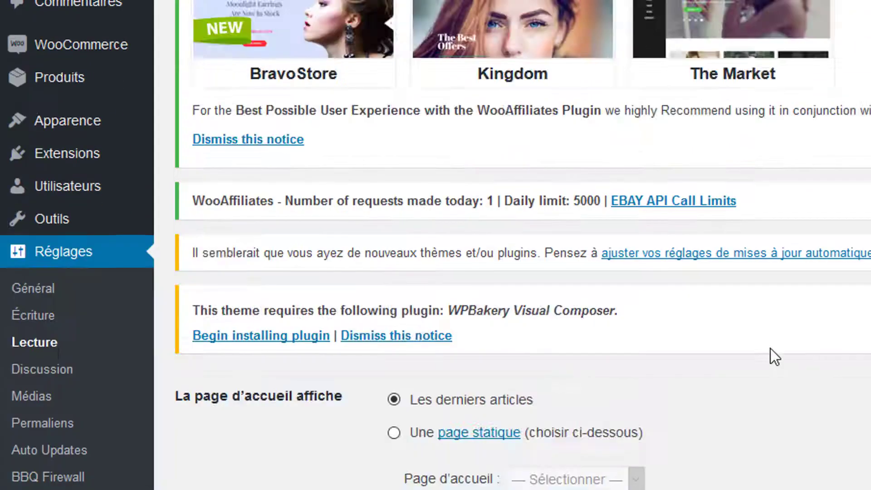
scroll(768, 343, down, 5)
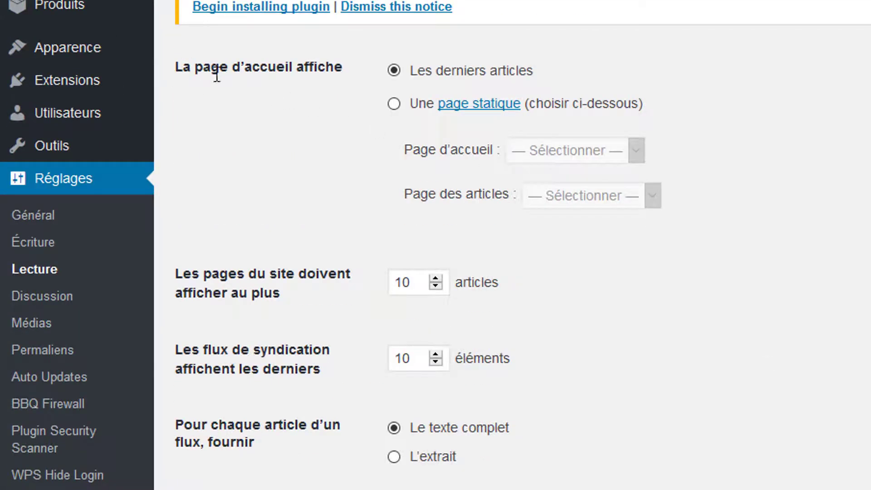
Make the home page show a static page, choose Boutique as that page, and save the reading settings
click(493, 77)
click(643, 82)
click(394, 105)
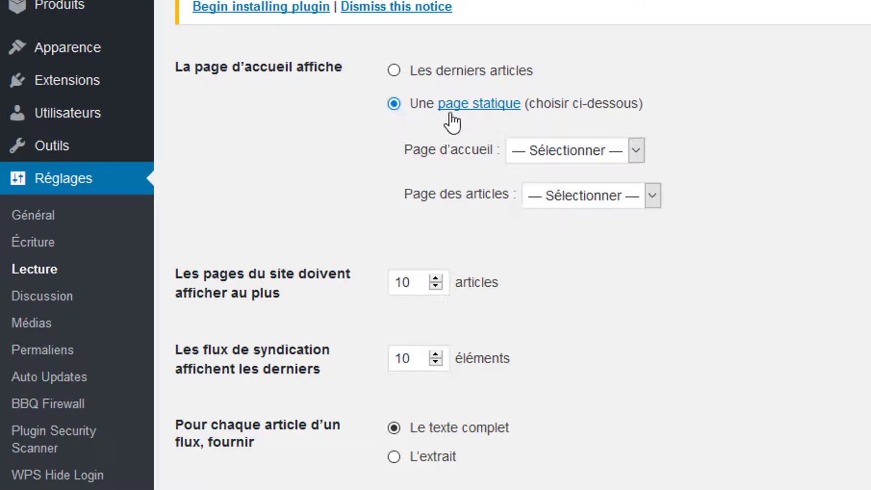
click(637, 151)
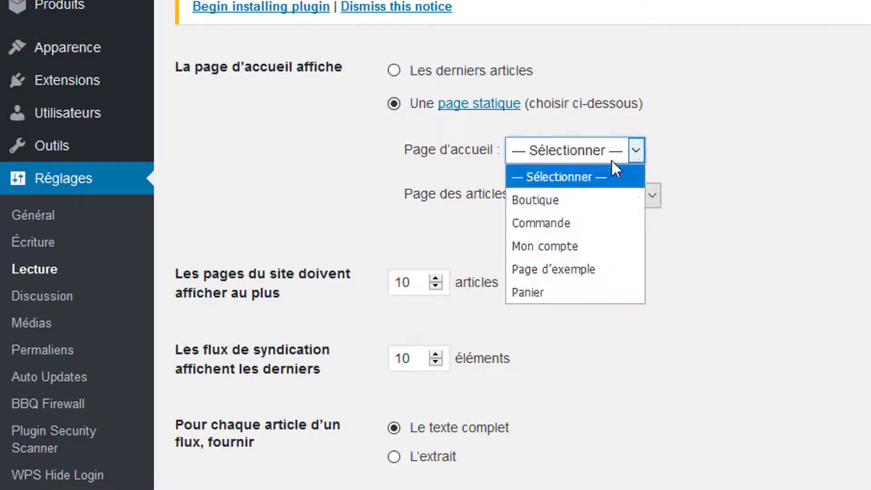
click(564, 203)
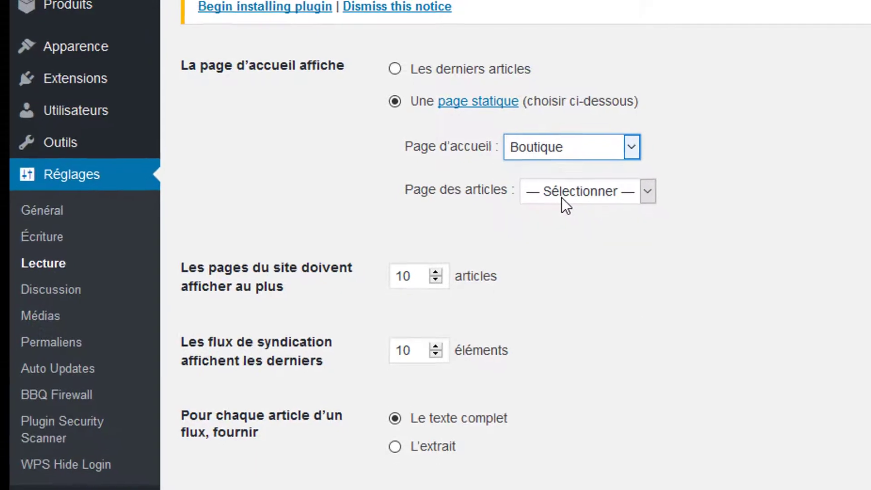
click(292, 454)
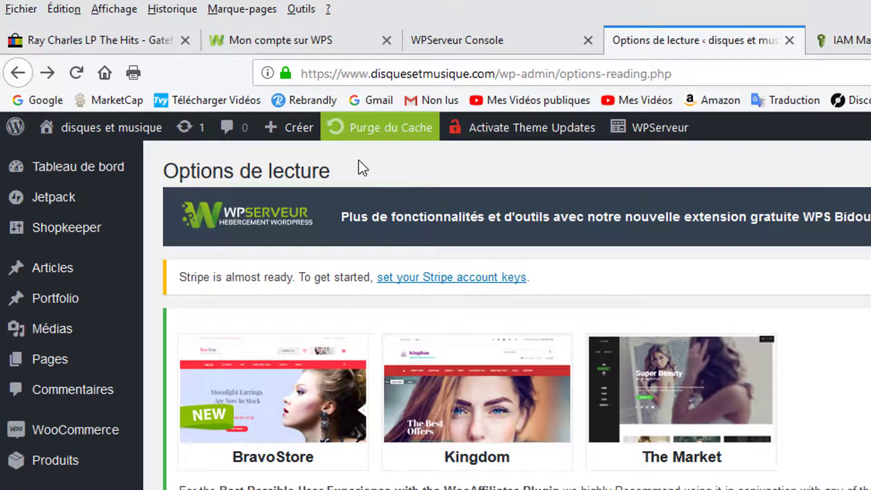
Visit the site again and examine how the Boutique page is displayed as the home page
mouse_move(112, 136)
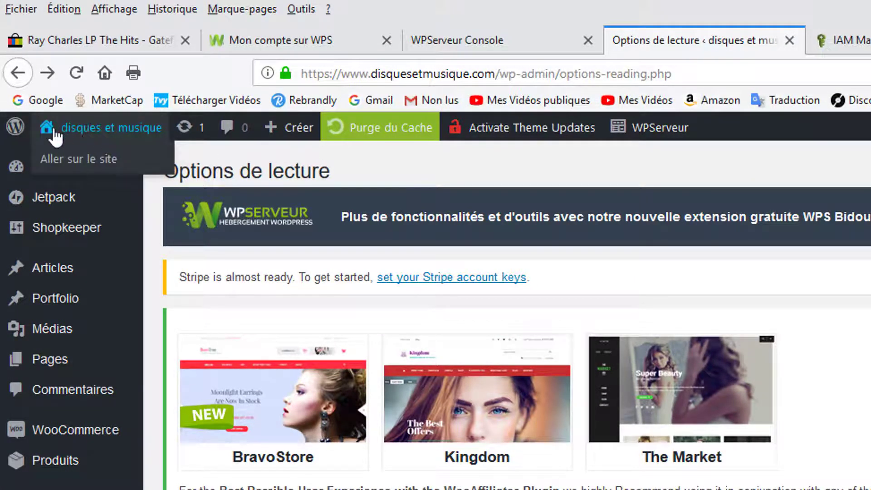
click(68, 132)
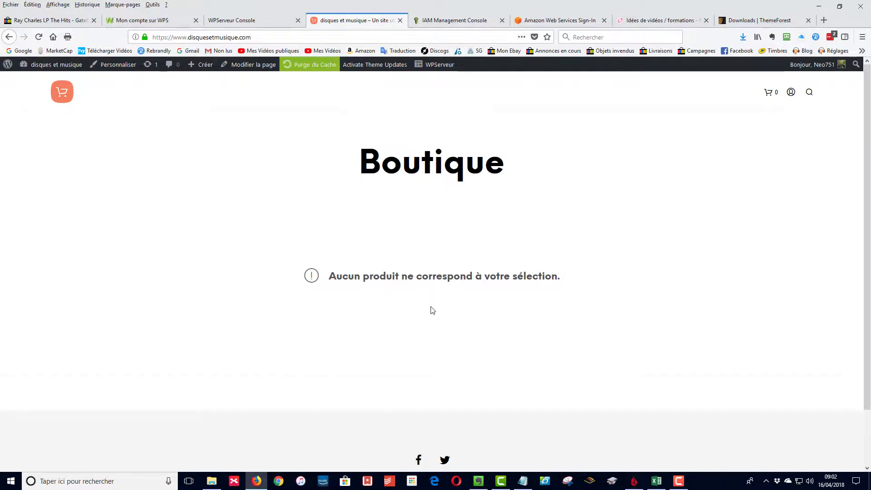
scroll(432, 310, down, 2)
scroll(432, 310, up, 2)
scroll(484, 322, down, 1)
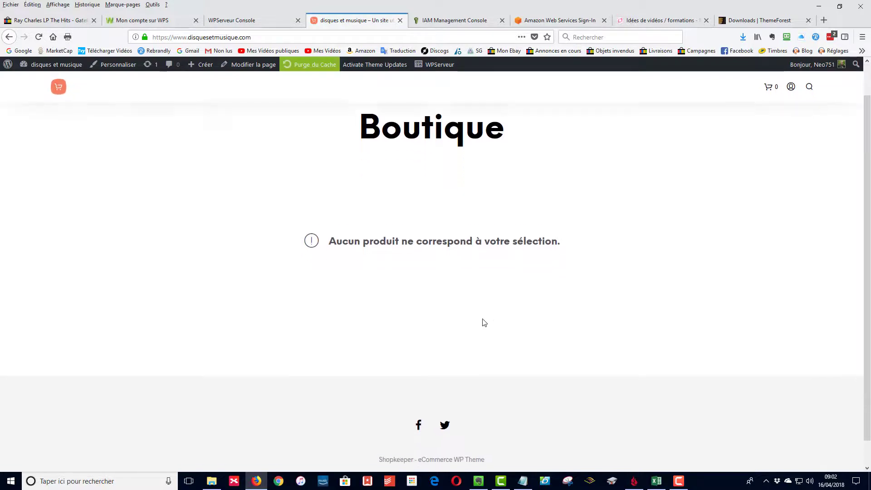
scroll(484, 323, up, 1)
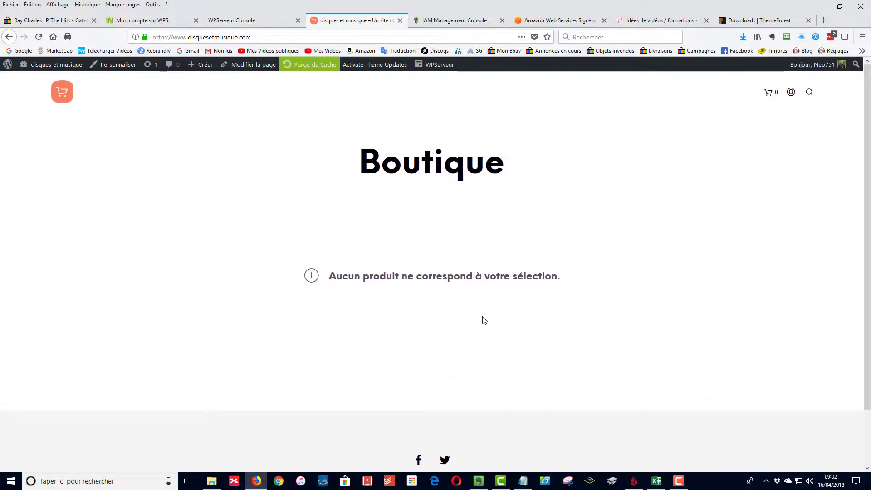